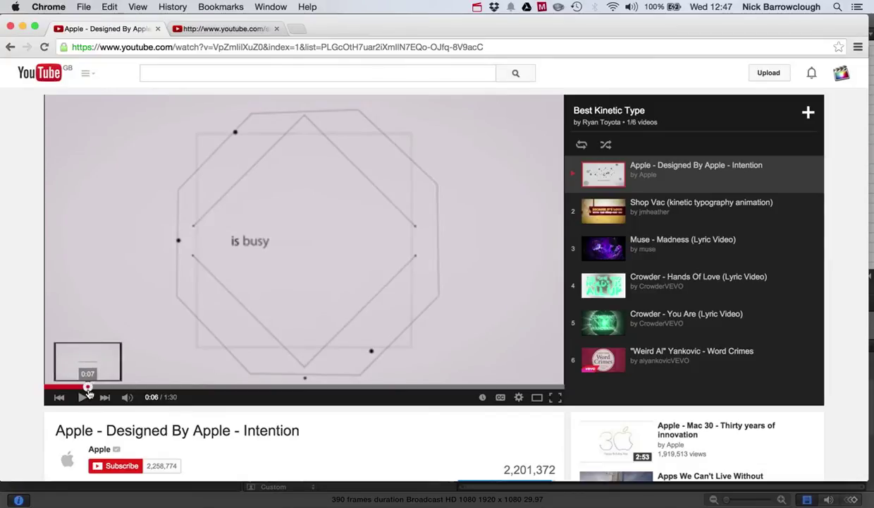
Rewind the Apple Intention video to 0:00, play it to 0:17, then switch back to Motion
{"action": "left_click_drag", "start_coordinate": [86, 386], "coordinate": [49, 388]}
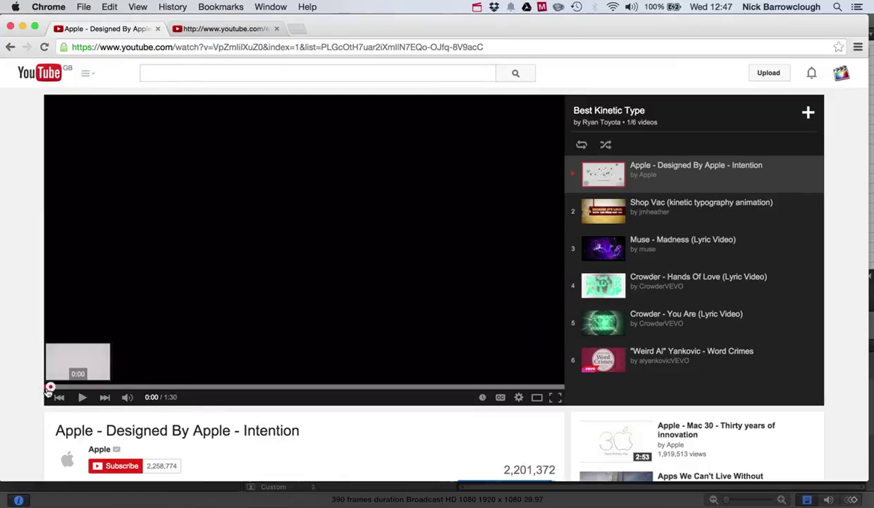
{"action": "left_click", "coordinate": [82, 398]}
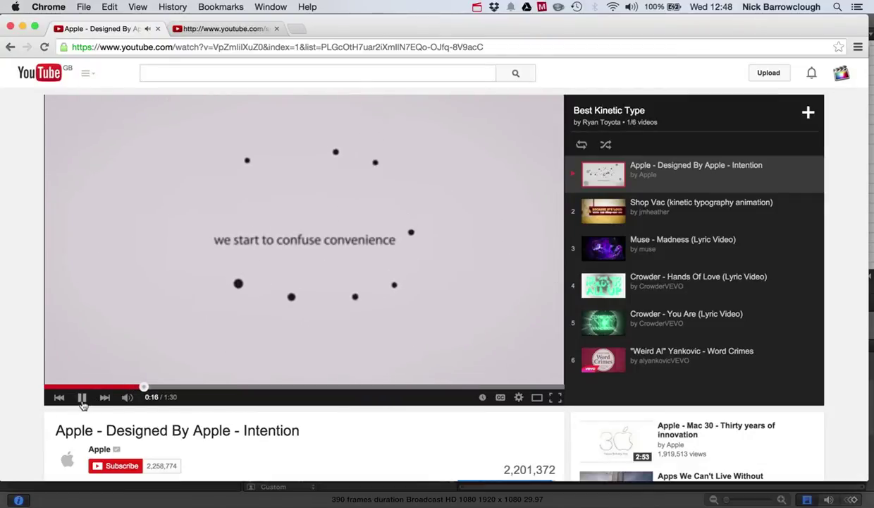
{"action": "left_click", "coordinate": [82, 398]}
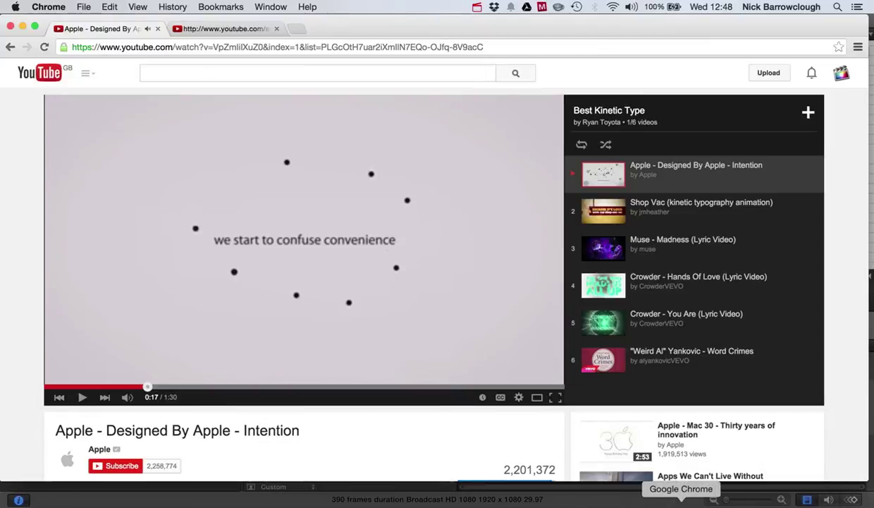
{"action": "left_click", "coordinate": [645, 501]}
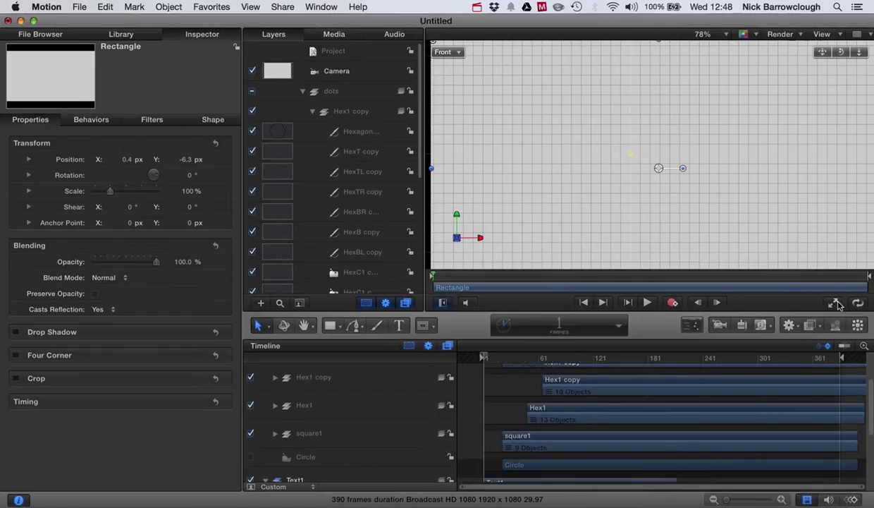
{"action": "left_click", "coordinate": [835, 302]}
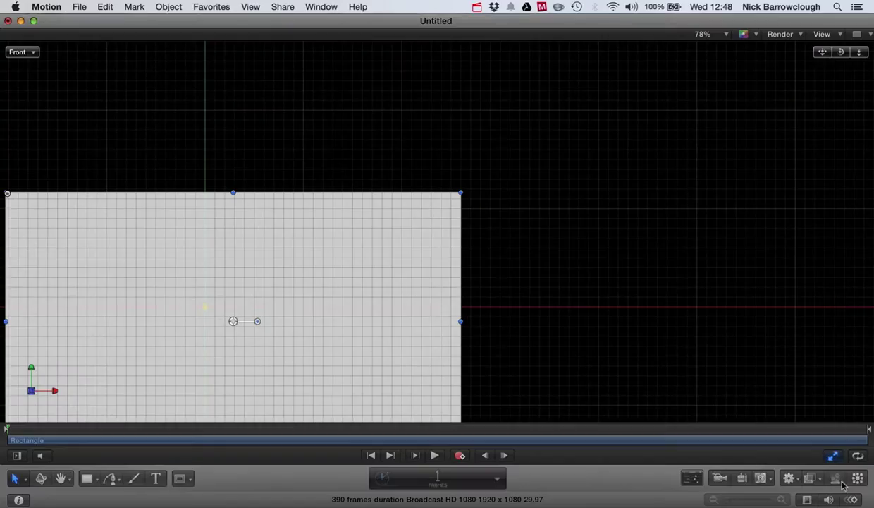
{"action": "left_click", "coordinate": [836, 458]}
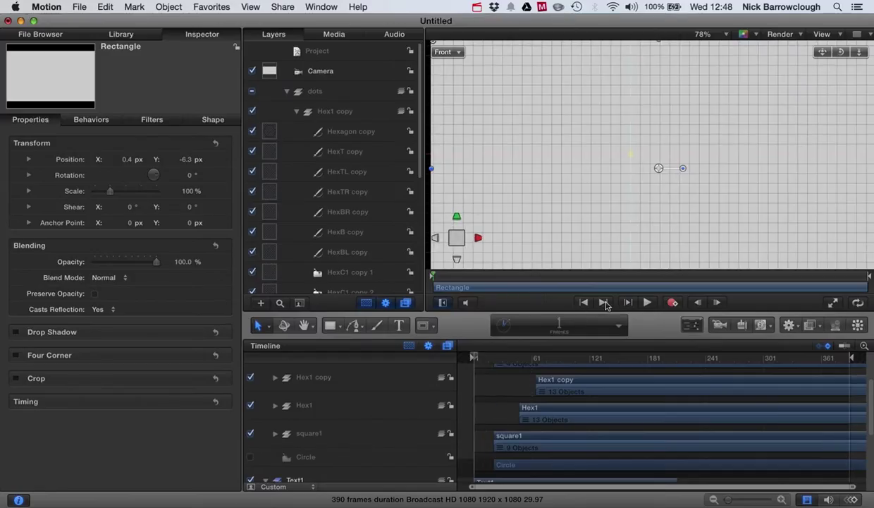
{"action": "left_click", "coordinate": [647, 303]}
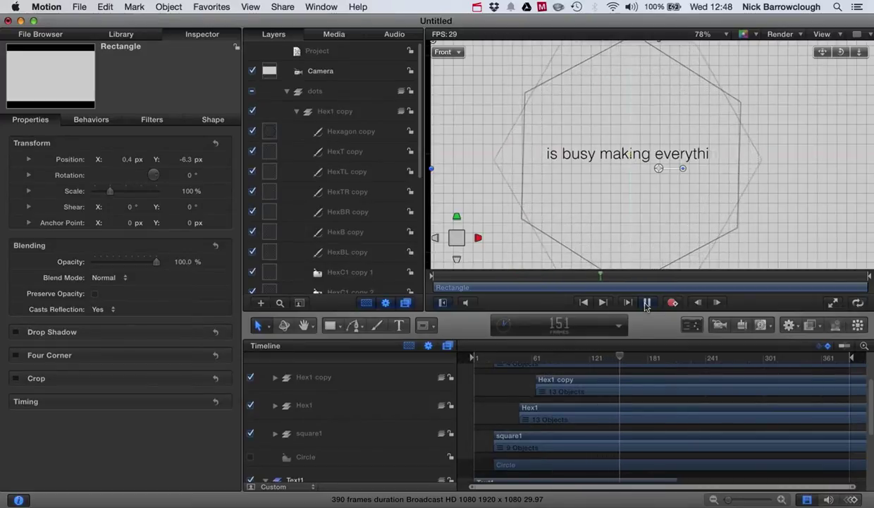
{"action": "left_click", "coordinate": [647, 303]}
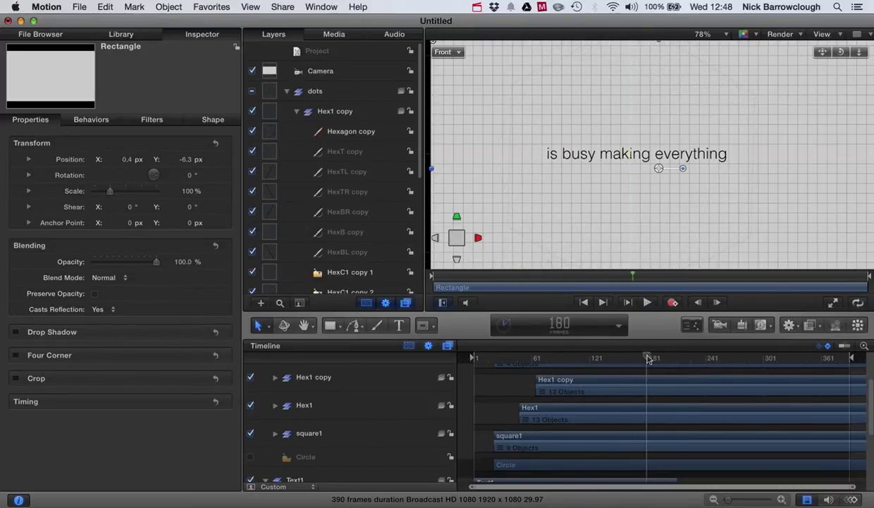
{"action": "left_click_drag", "start_coordinate": [648, 358], "coordinate": [468, 351]}
Save the current project as AppleConcept in the Motion 5 Tutorials folder
{"action": "left_click", "coordinate": [80, 7]}
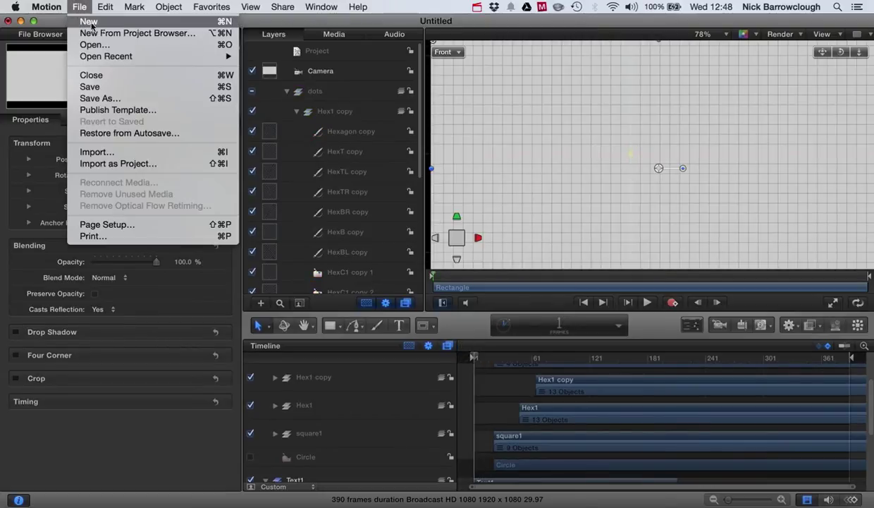
{"action": "left_click", "coordinate": [90, 87]}
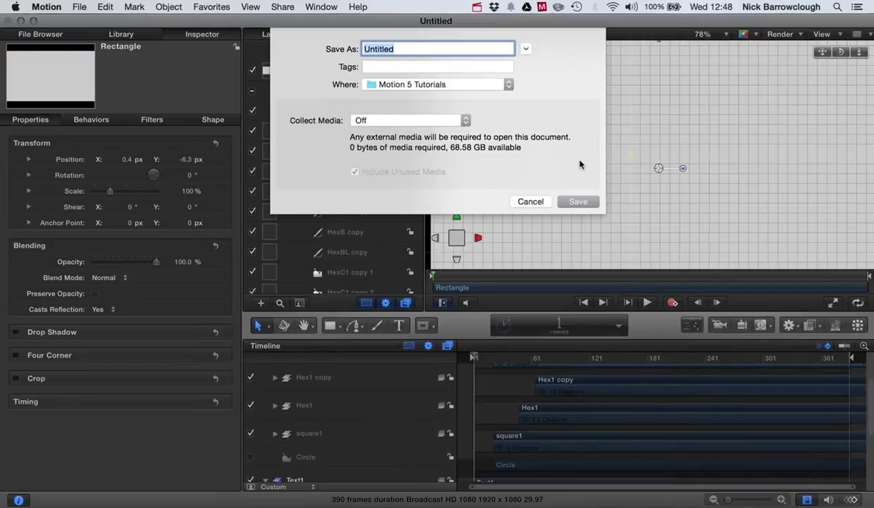
{"action": "type", "text": "AppleConcept"}
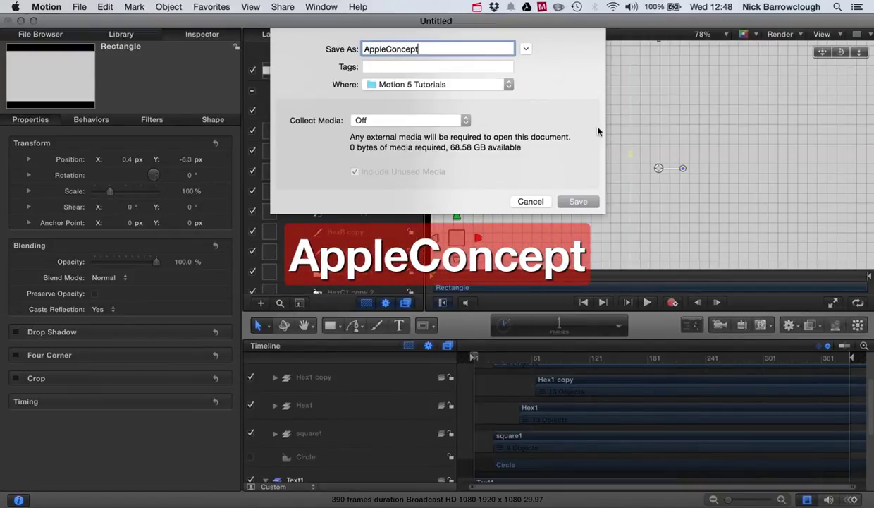
{"action": "left_click", "coordinate": [578, 202]}
Close AppleConcept and start a new blank Motion Project
{"action": "left_click", "coordinate": [9, 21]}
{"action": "left_click", "coordinate": [79, 7]}
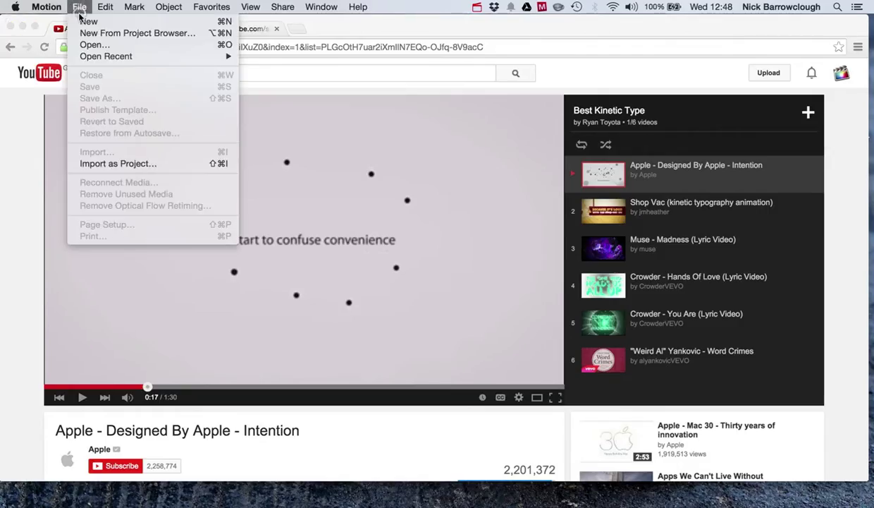
{"action": "left_click", "coordinate": [89, 21]}
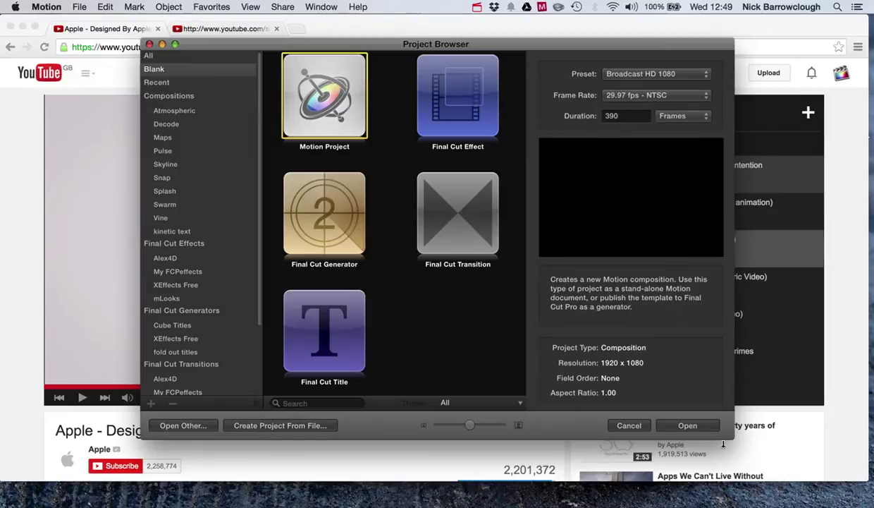
{"action": "left_click", "coordinate": [668, 425]}
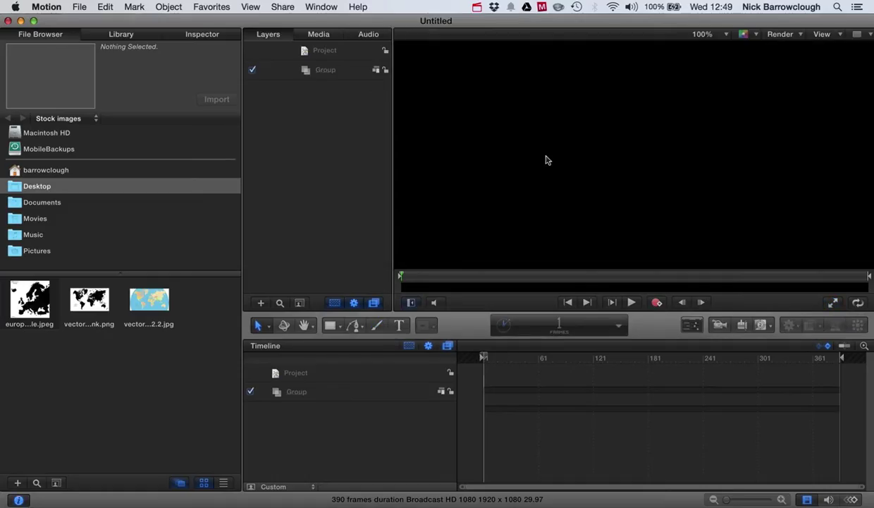
Fit the canvas view to the window and draw a rectangle spanning the whole frame
{"action": "left_click", "coordinate": [322, 154]}
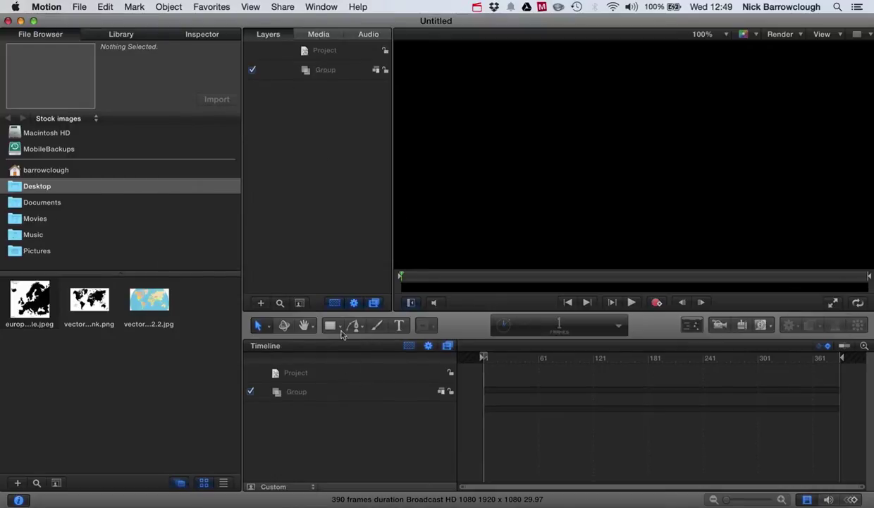
{"action": "left_click", "coordinate": [715, 36]}
{"action": "left_click", "coordinate": [711, 43]}
{"action": "left_click", "coordinate": [329, 324]}
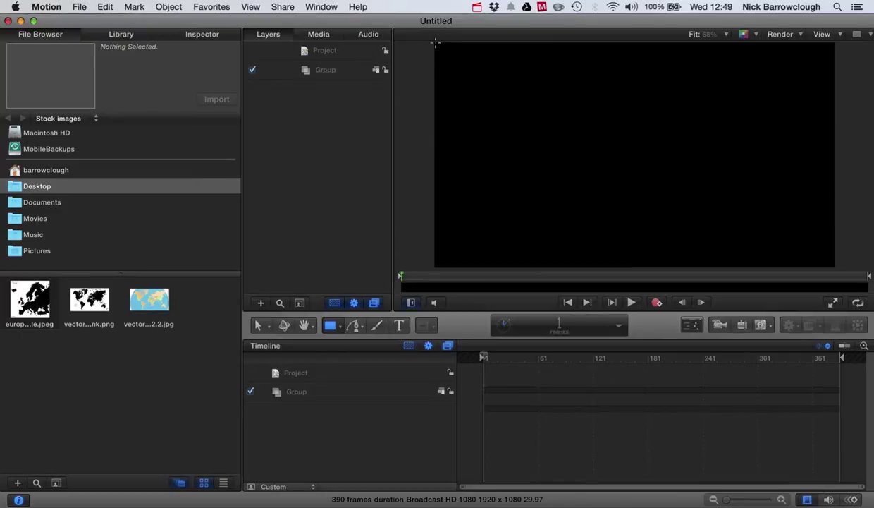
{"action": "mouse_move", "coordinate": [436, 43]}
{"action": "left_mouse_down"}
{"action": "mouse_move", "coordinate": [617, 155]}
{"action": "mouse_move", "coordinate": [835, 266]}
{"action": "left_mouse_up"}
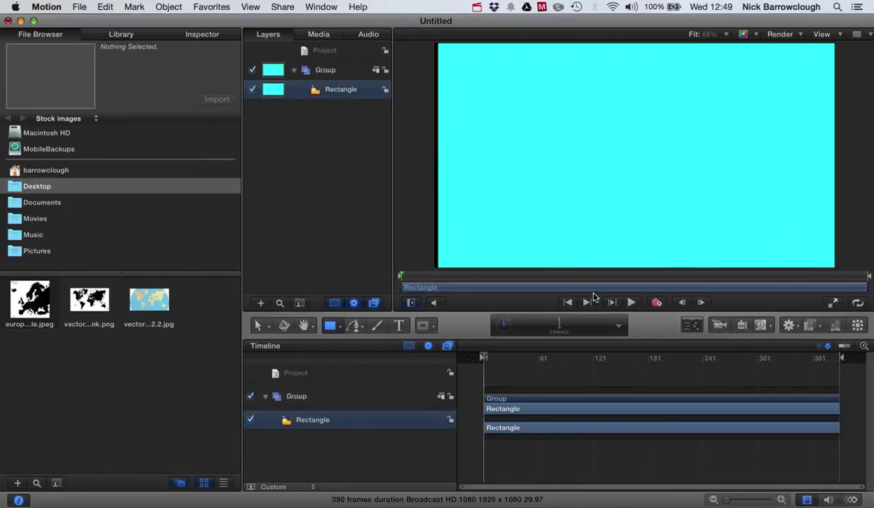
Align the rectangle with the frame and change its fill from cyan to light grey (RGB 190)
{"action": "left_click", "coordinate": [257, 324]}
{"action": "left_click_drag", "start_coordinate": [657, 152], "coordinate": [636, 156]}
{"action": "left_click", "coordinate": [186, 35]}
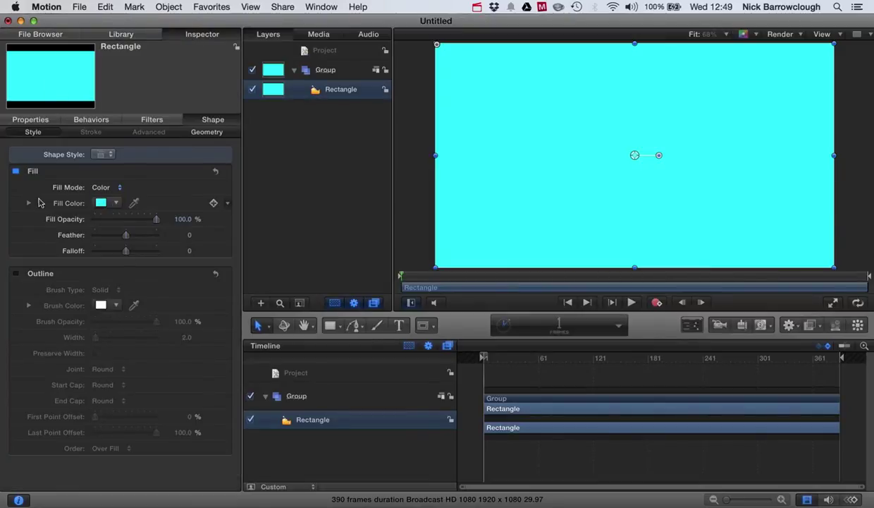
{"action": "left_click_drag", "start_coordinate": [101, 205], "coordinate": [80, 255]}
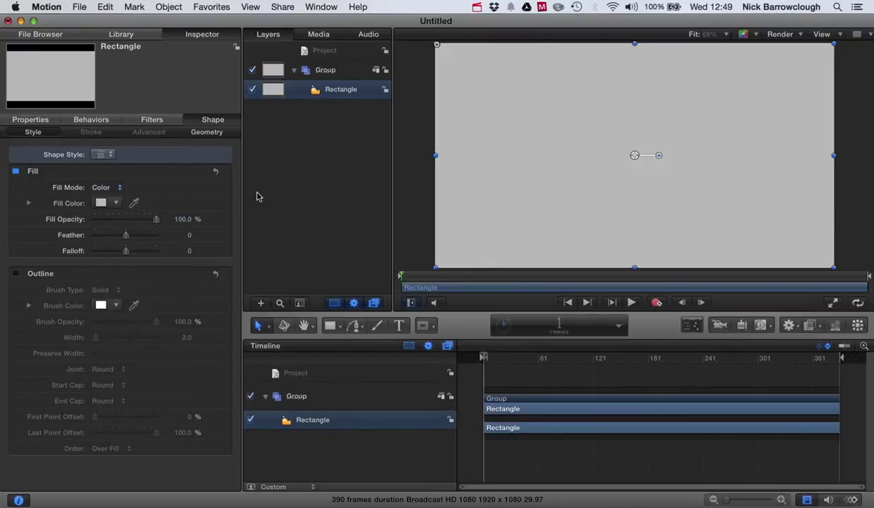
Find the Vignette filter in the Library by searching 'vign'
{"action": "left_click", "coordinate": [129, 35]}
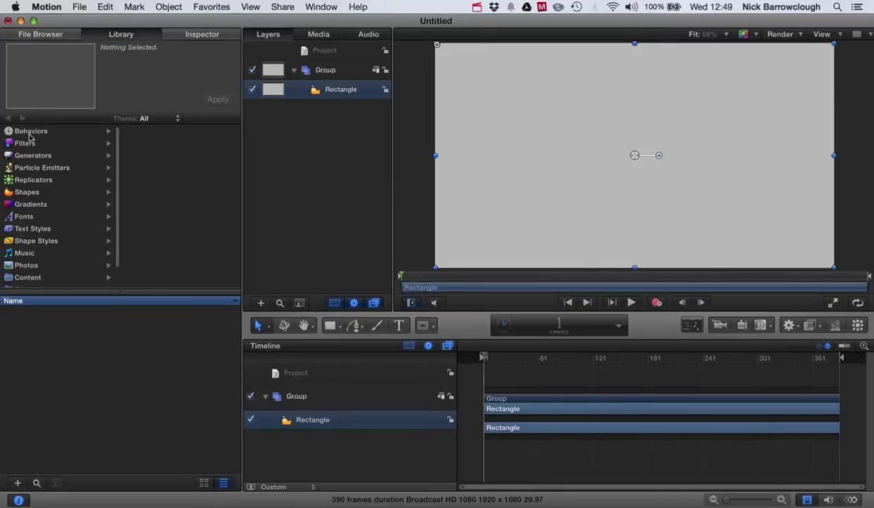
{"action": "left_click", "coordinate": [27, 141]}
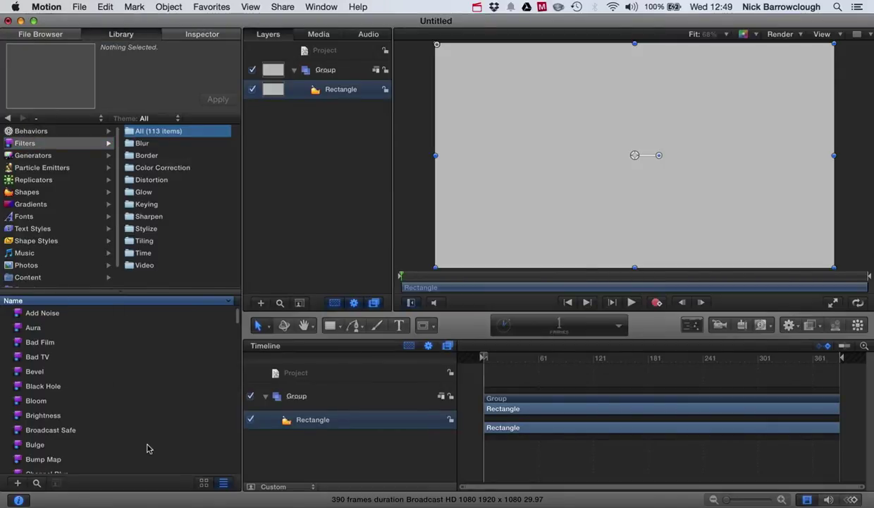
{"action": "left_click", "coordinate": [64, 330]}
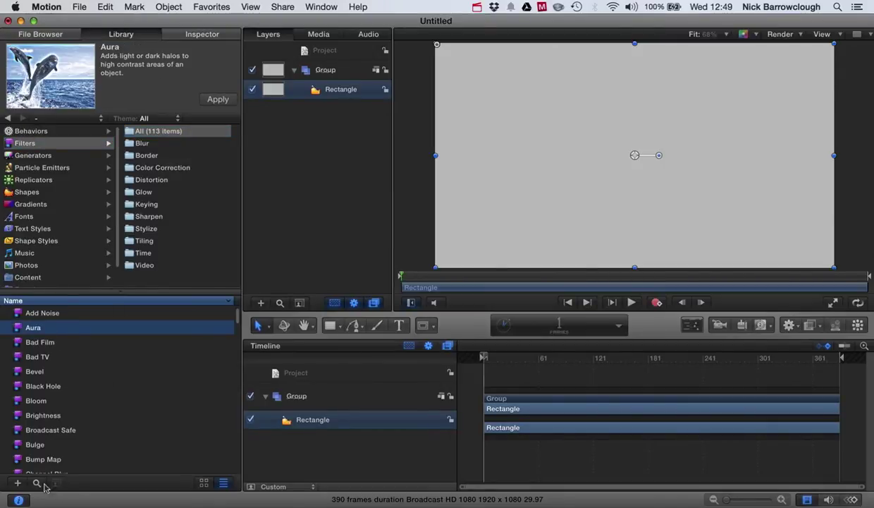
{"action": "left_click", "coordinate": [37, 482]}
{"action": "left_click", "coordinate": [118, 464]}
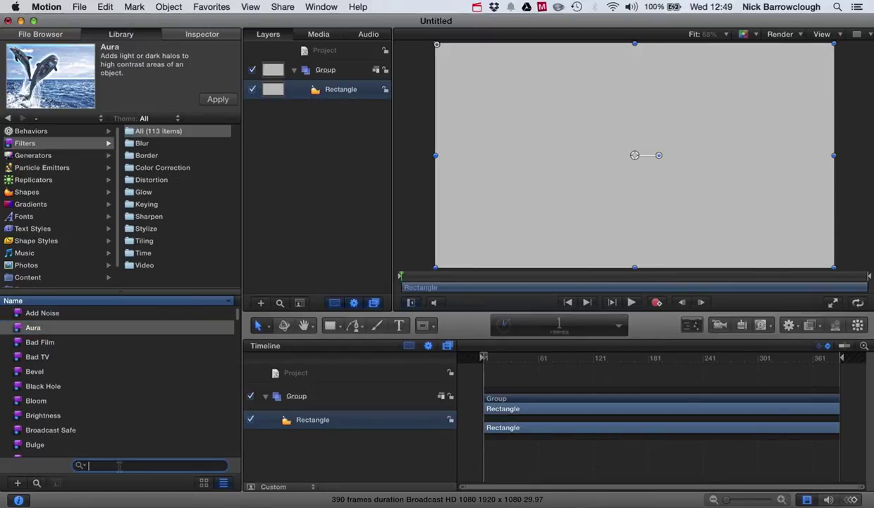
{"action": "type", "text": "vign"}
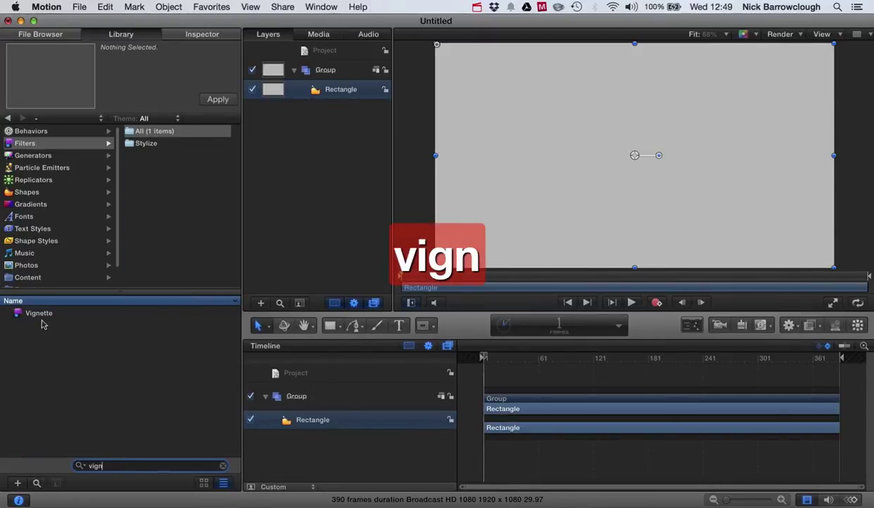
{"action": "left_click", "coordinate": [39, 313]}
Apply Vignette to the Rectangle layer and check its settings, with Darken at 0.38
{"action": "left_click_drag", "start_coordinate": [39, 313], "coordinate": [280, 94]}
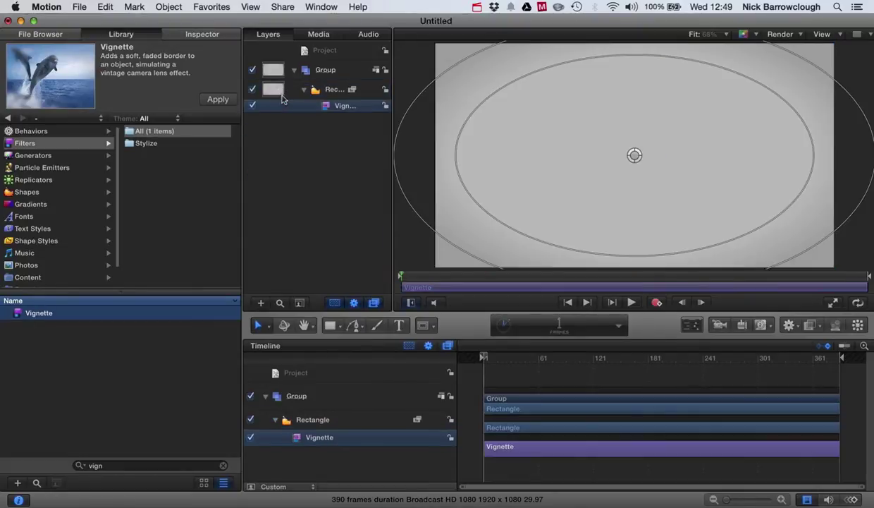
{"action": "left_click", "coordinate": [270, 106]}
{"action": "left_click", "coordinate": [188, 33]}
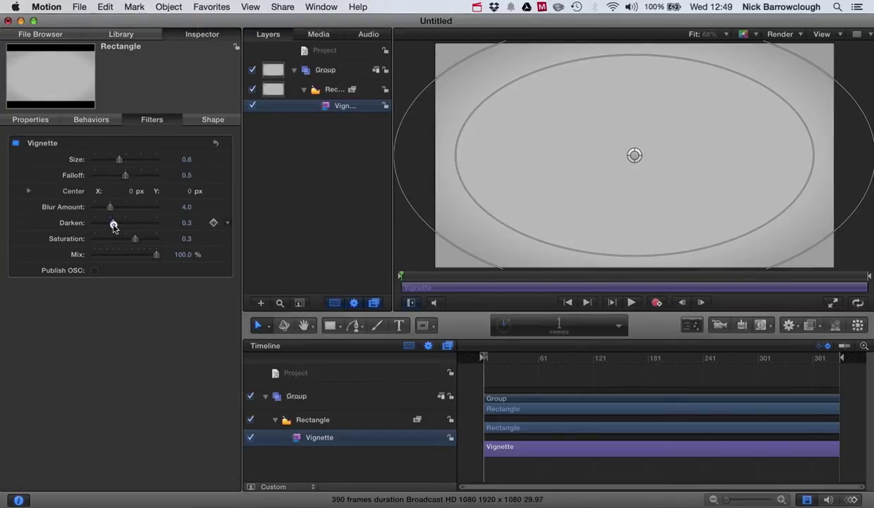
{"action": "left_click", "coordinate": [411, 251]}
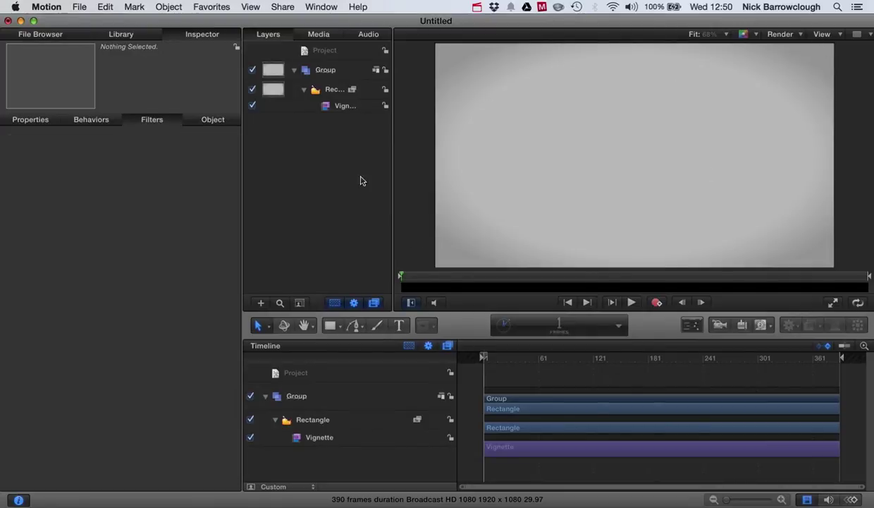
Rename the rectangle's group to BG and collapse its layers
{"action": "double_click", "coordinate": [327, 71]}
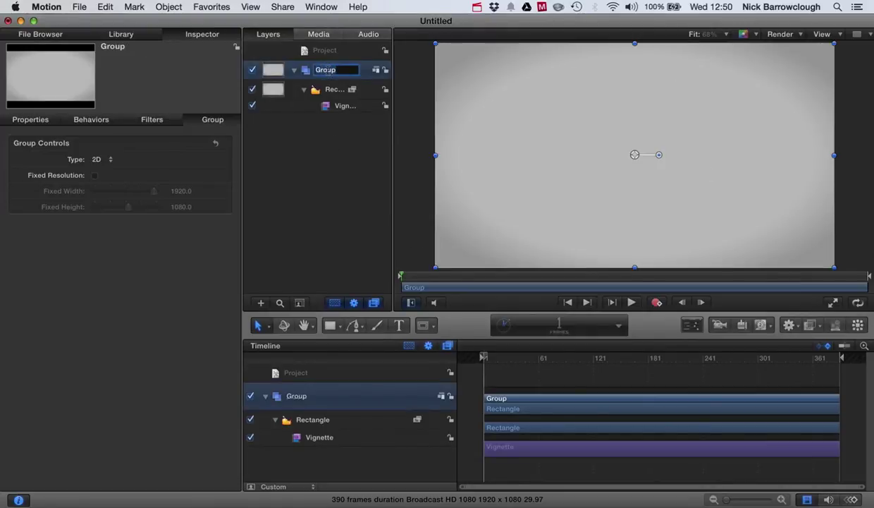
{"action": "type", "text": "BG"}
{"action": "key", "text": "Return"}
{"action": "left_click", "coordinate": [302, 90]}
{"action": "left_click", "coordinate": [294, 70]}
{"action": "left_click", "coordinate": [316, 144]}
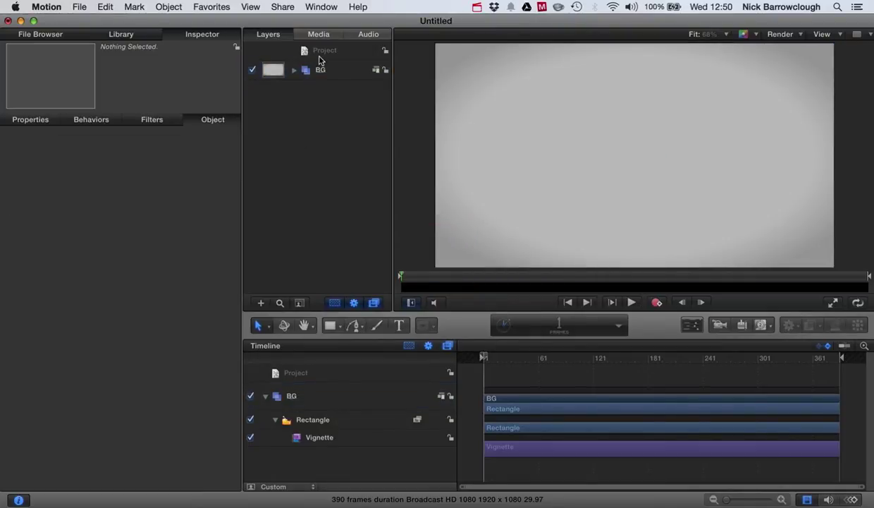
Add a new group named Text above BG and start an empty text layer inside it
{"action": "left_click", "coordinate": [318, 53]}
{"action": "left_click", "coordinate": [261, 303]}
{"action": "double_click", "coordinate": [325, 70]}
{"action": "type", "text": "Text"}
{"action": "key", "text": "Return"}
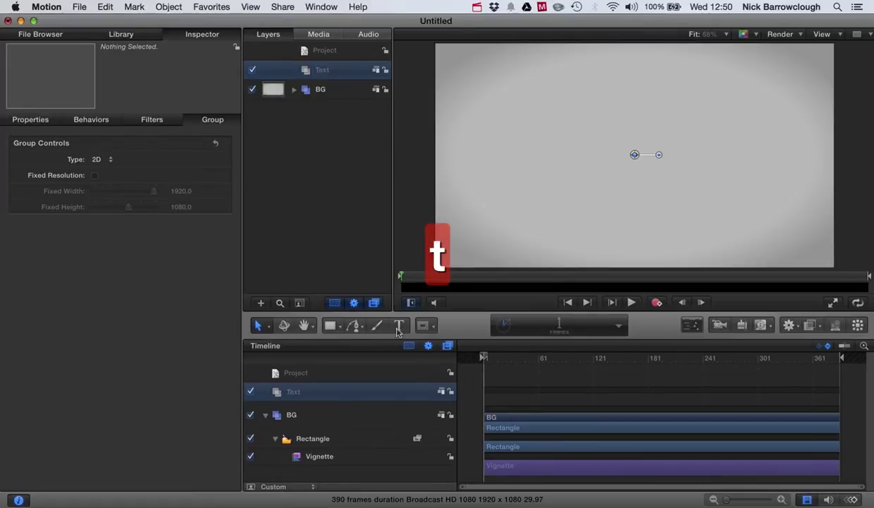
{"action": "left_click", "coordinate": [399, 326]}
{"action": "left_click", "coordinate": [617, 73]}
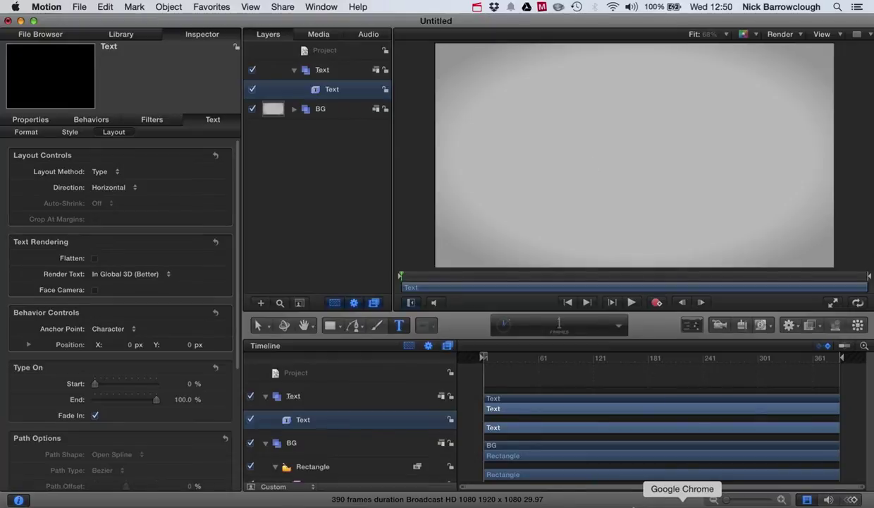
Scrub the YouTube reference video back to the dots scene, then return to Motion
{"action": "left_click", "coordinate": [682, 500]}
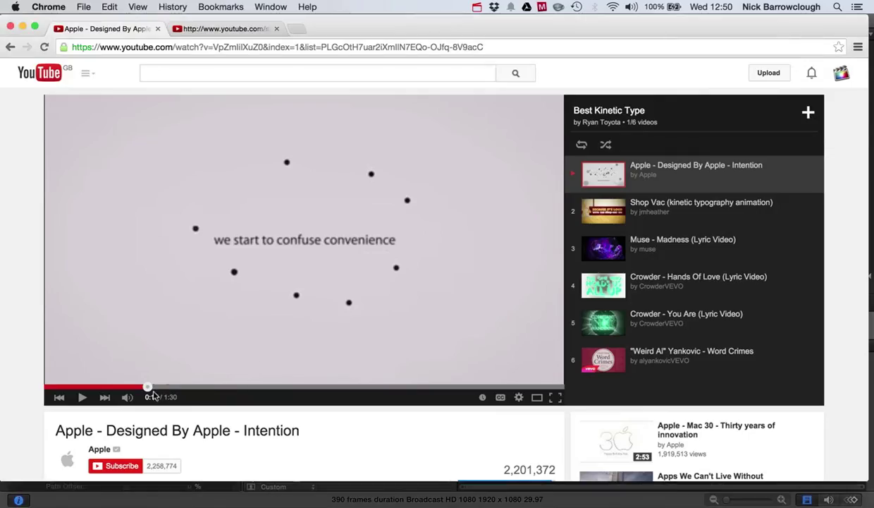
{"action": "left_click_drag", "start_coordinate": [141, 386], "coordinate": [76, 390]}
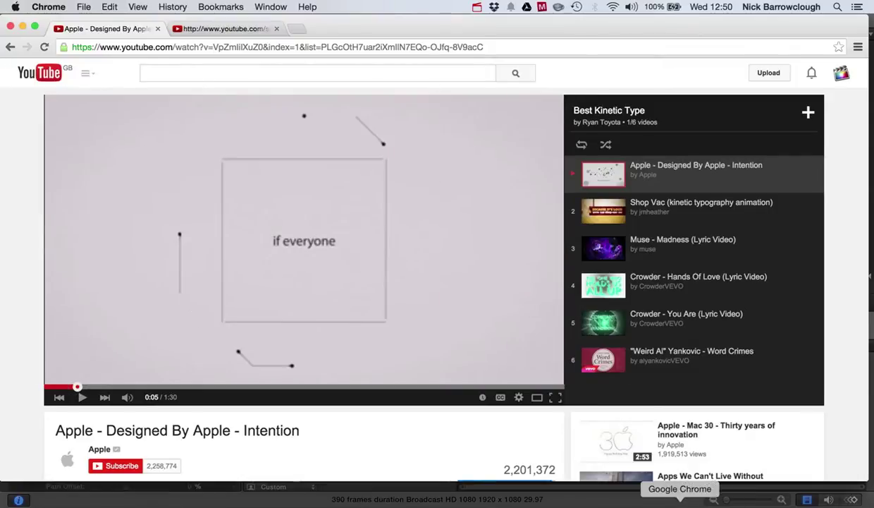
{"action": "left_click", "coordinate": [643, 501]}
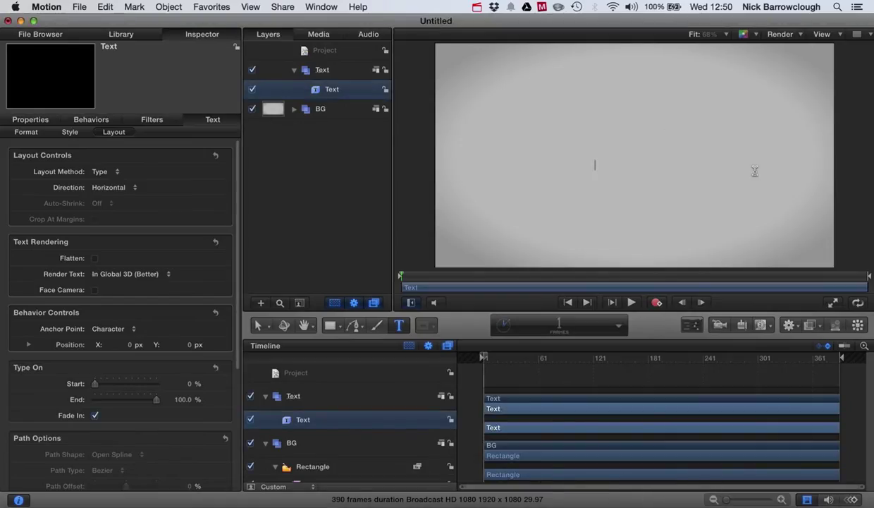
Type 'if everyone' as the text and make its face colour black
{"action": "type", "text": "if everyone"}
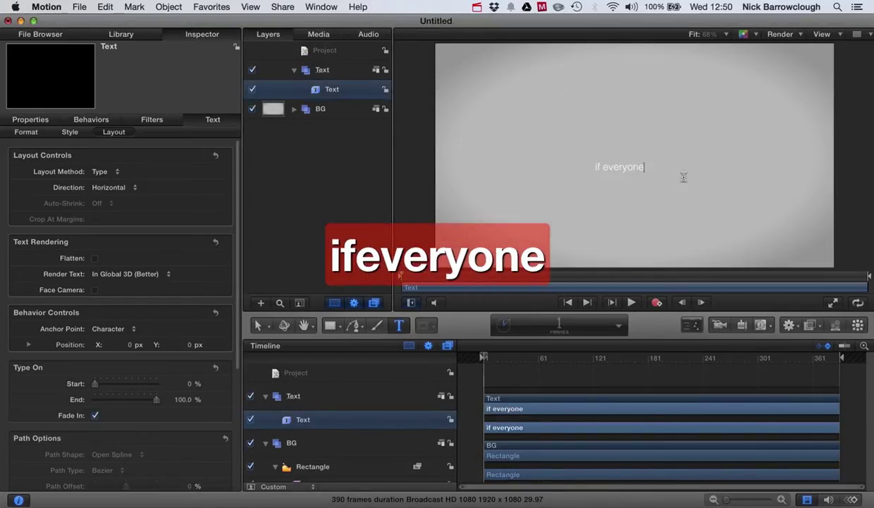
{"action": "key", "text": "Escape"}
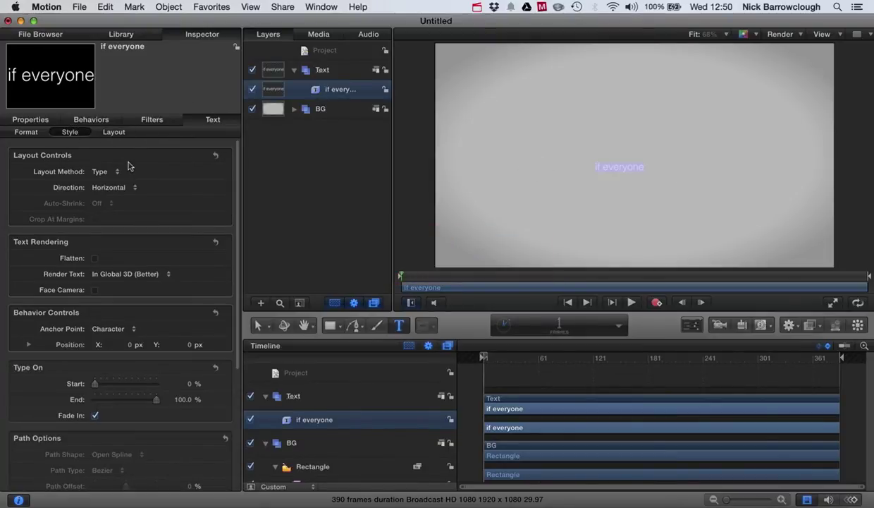
{"action": "left_click", "coordinate": [103, 212]}
{"action": "left_click", "coordinate": [215, 263]}
{"action": "left_click", "coordinate": [192, 187]}
Set the font to Helvetica Light and raise the size to 84
{"action": "left_click", "coordinate": [34, 132]}
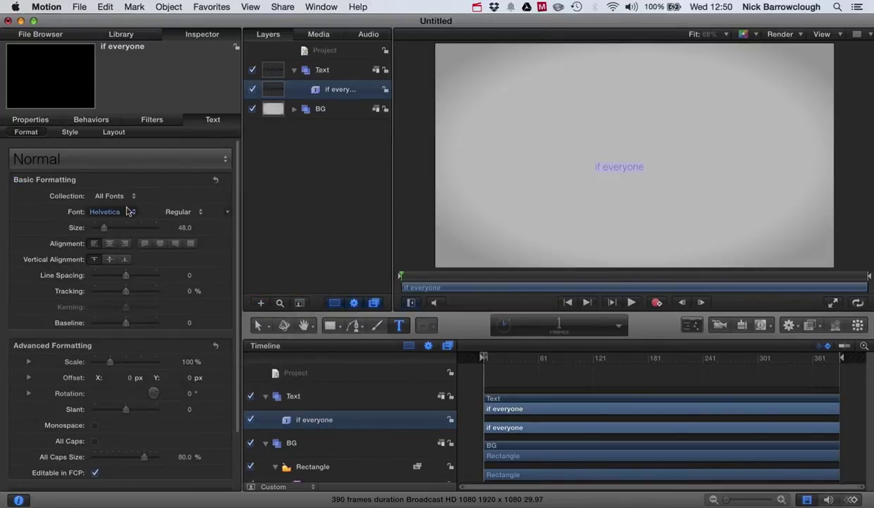
{"action": "left_click", "coordinate": [186, 212]}
{"action": "left_click", "coordinate": [196, 224]}
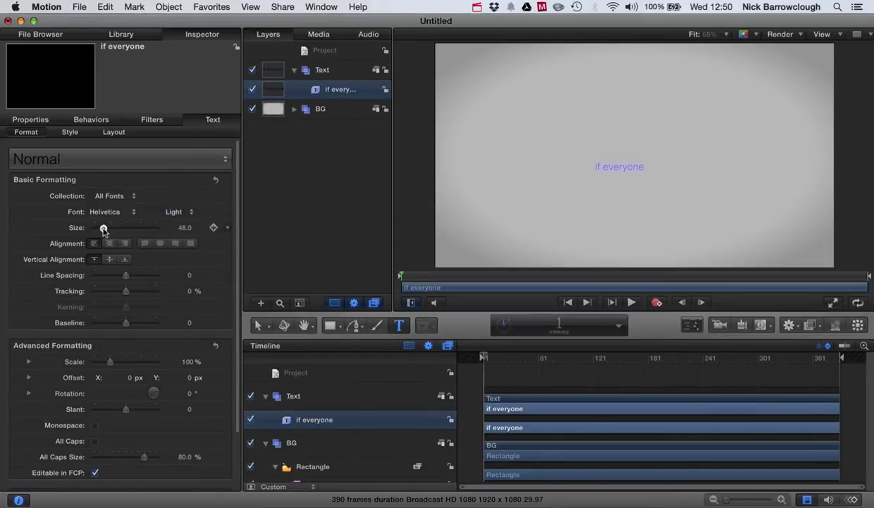
{"action": "left_click_drag", "start_coordinate": [104, 230], "coordinate": [111, 229]}
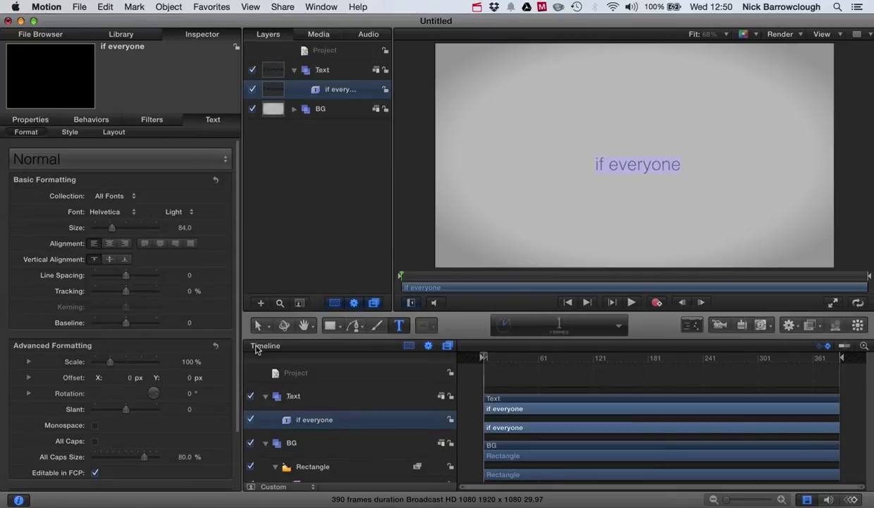
Nudge the 'if everyone' text to centre it over the vignette, then collapse the groups
{"action": "left_click", "coordinate": [261, 324]}
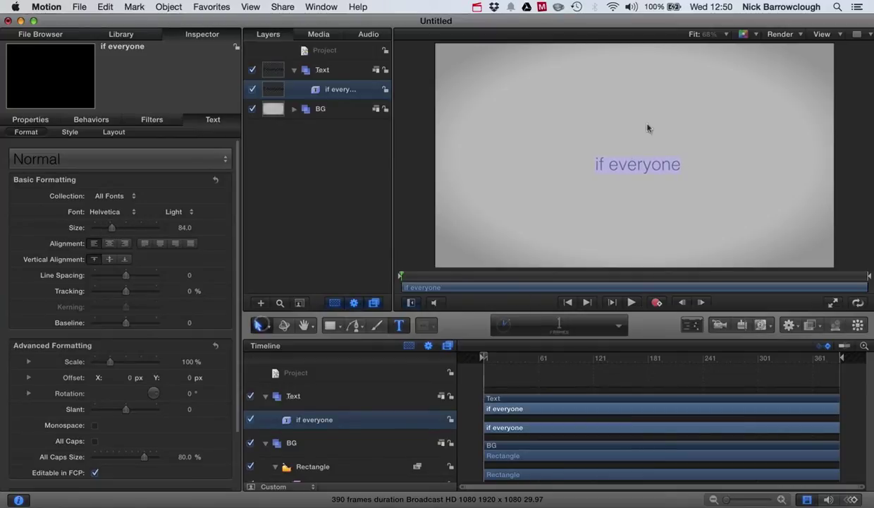
{"action": "left_click", "coordinate": [710, 155]}
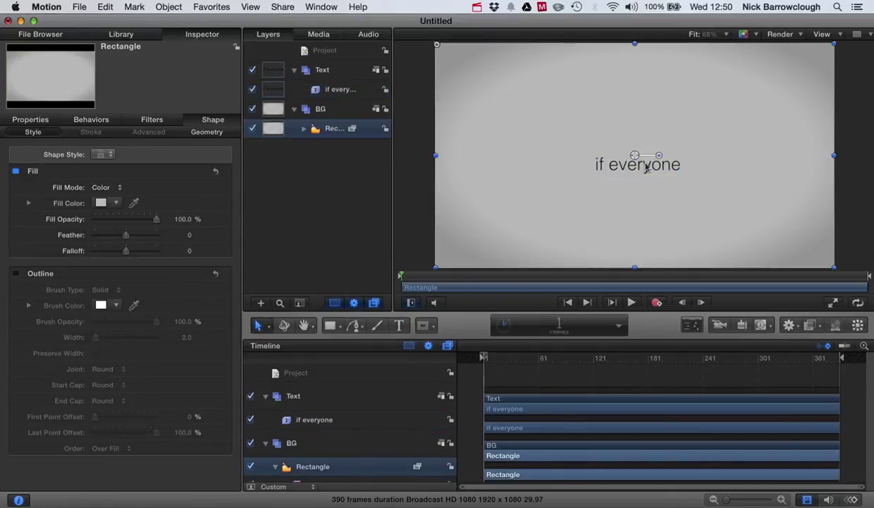
{"action": "left_click", "coordinate": [335, 91]}
{"action": "left_click_drag", "start_coordinate": [595, 162], "coordinate": [637, 159]}
{"action": "left_click", "coordinate": [748, 148]}
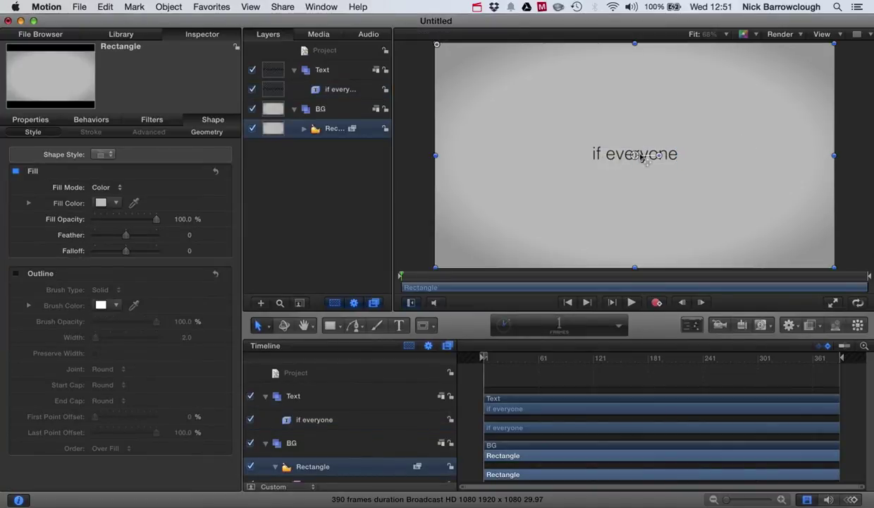
{"action": "left_click", "coordinate": [755, 152]}
{"action": "left_click", "coordinate": [851, 150]}
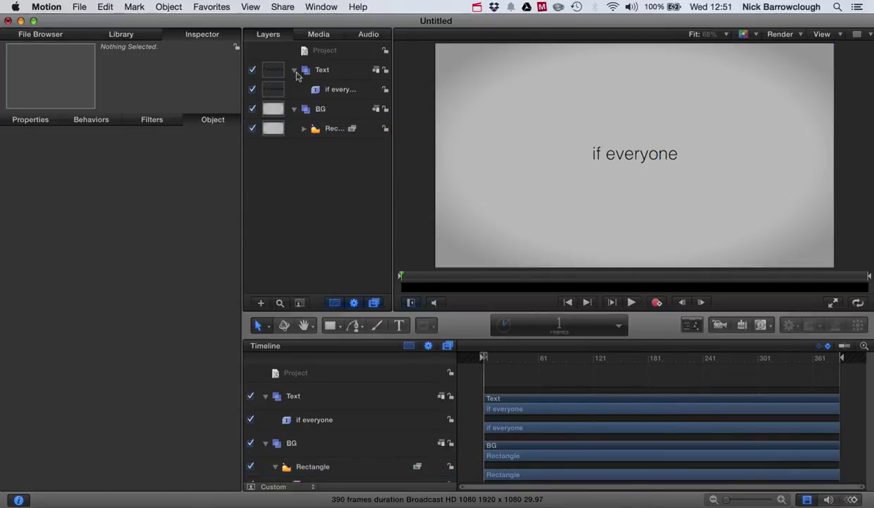
{"action": "left_click", "coordinate": [294, 70]}
{"action": "left_click", "coordinate": [294, 89]}
{"action": "left_click", "coordinate": [320, 50]}
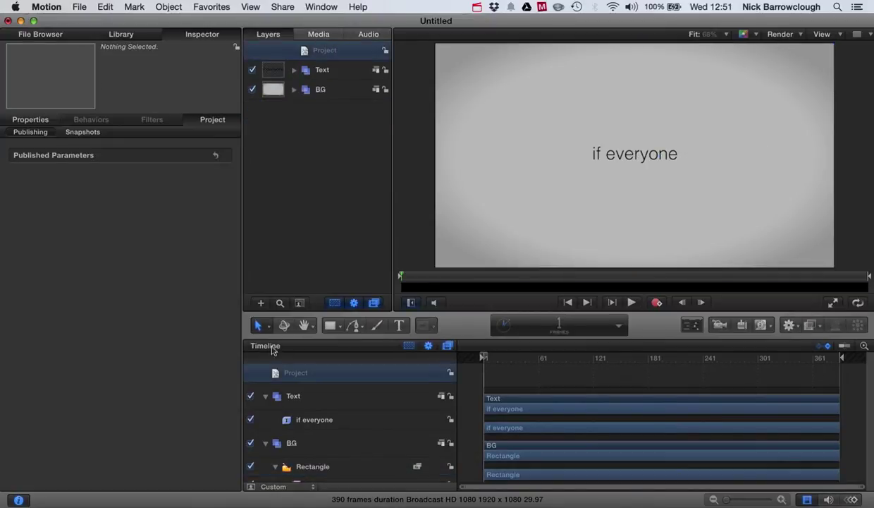
Add a new empty group named 'dots'
{"action": "left_click", "coordinate": [260, 302]}
{"action": "double_click", "coordinate": [322, 70]}
{"action": "type", "text": "dots"}
{"action": "key", "text": "Return"}
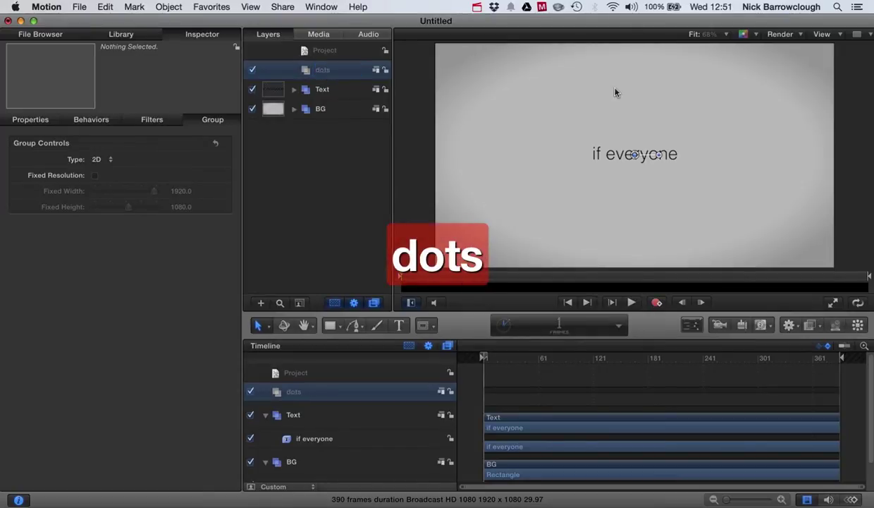
Draw a cyan square over the text and nest the dots group inside Text
{"action": "left_click", "coordinate": [338, 329]}
{"action": "left_click", "coordinate": [353, 363]}
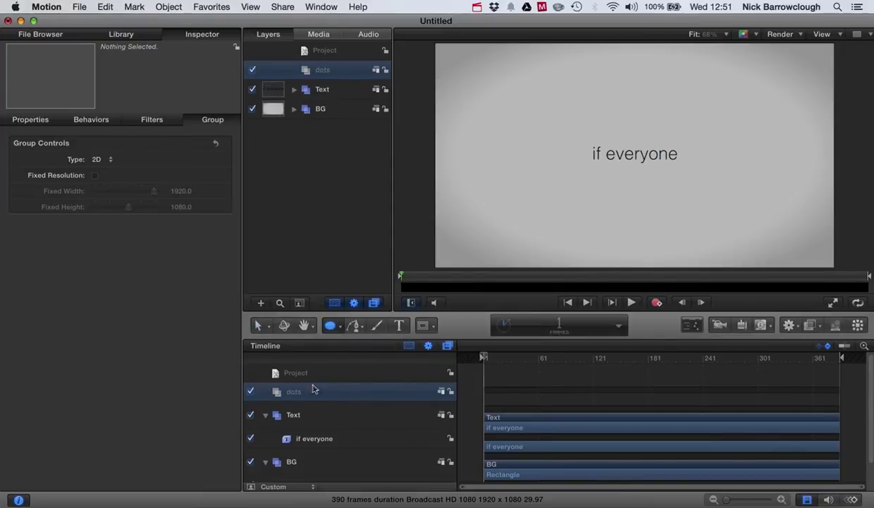
{"action": "left_click", "coordinate": [336, 325]}
{"action": "left_click", "coordinate": [358, 347]}
{"action": "mouse_move", "coordinate": [563, 101]}
{"action": "left_mouse_down"}
{"action": "mouse_move", "coordinate": [647, 160]}
{"action": "mouse_move", "coordinate": [621, 134]}
{"action": "mouse_move", "coordinate": [640, 152]}
{"action": "mouse_move", "coordinate": [624, 137]}
{"action": "mouse_move", "coordinate": [699, 173]}
{"action": "left_mouse_up"}
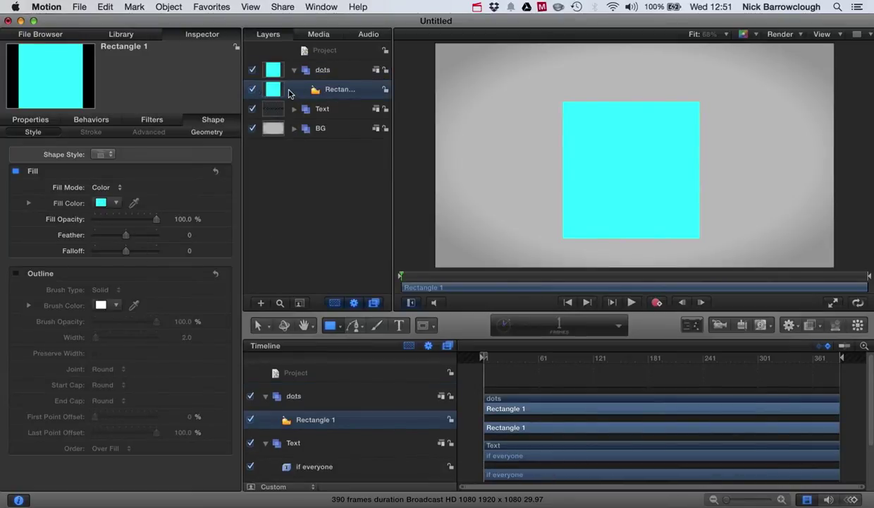
{"action": "left_click_drag", "start_coordinate": [303, 70], "coordinate": [384, 115]}
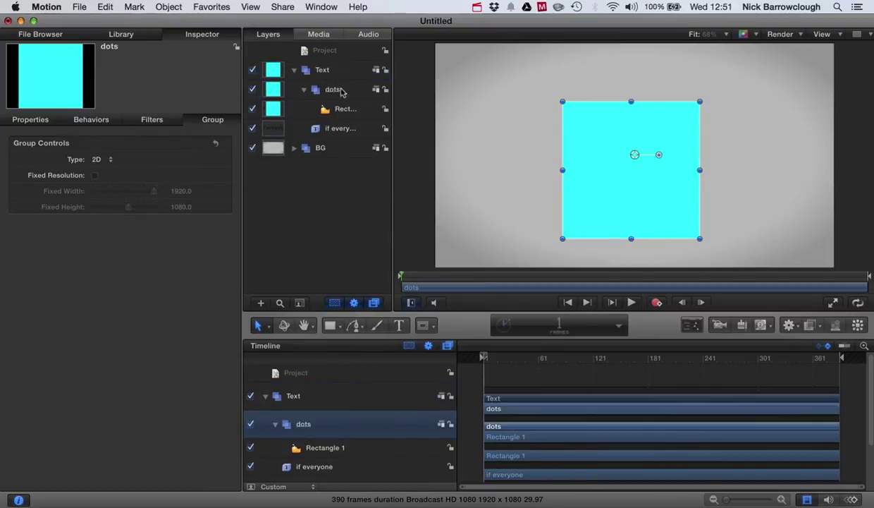
Undo the nesting and move the Text group above dots, so dots sits between Text and BG
{"action": "left_click", "coordinate": [294, 72]}
{"action": "left_click", "coordinate": [294, 71]}
{"action": "left_click", "coordinate": [304, 89]}
{"action": "left_click_drag", "start_coordinate": [272, 90], "coordinate": [337, 92]}
{"action": "key", "text": "super+z"}
{"action": "left_click", "coordinate": [294, 90]}
{"action": "left_click_drag", "start_coordinate": [296, 89], "coordinate": [321, 72]}
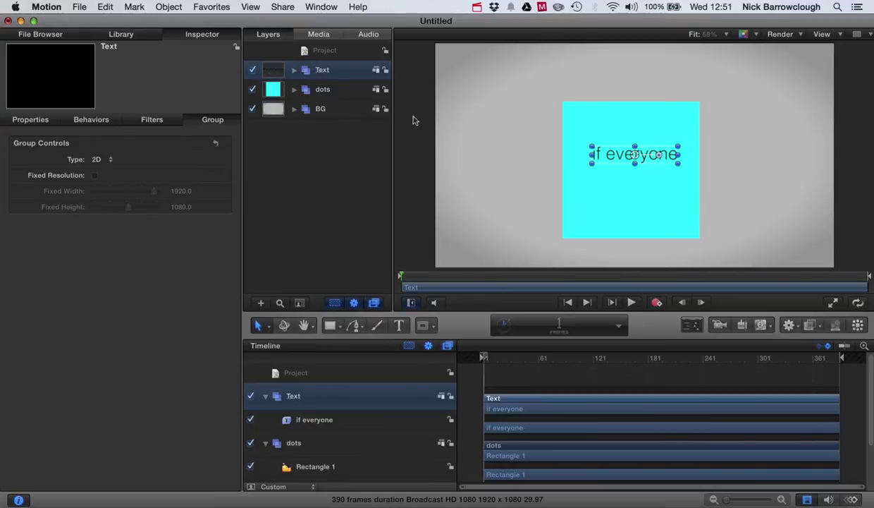
Move the cyan square Rectangle 1 slightly up to centre it on the text
{"action": "left_click", "coordinate": [294, 91]}
{"action": "left_click", "coordinate": [340, 109]}
{"action": "left_click_drag", "start_coordinate": [631, 171], "coordinate": [633, 158]}
{"action": "left_click", "coordinate": [811, 117]}
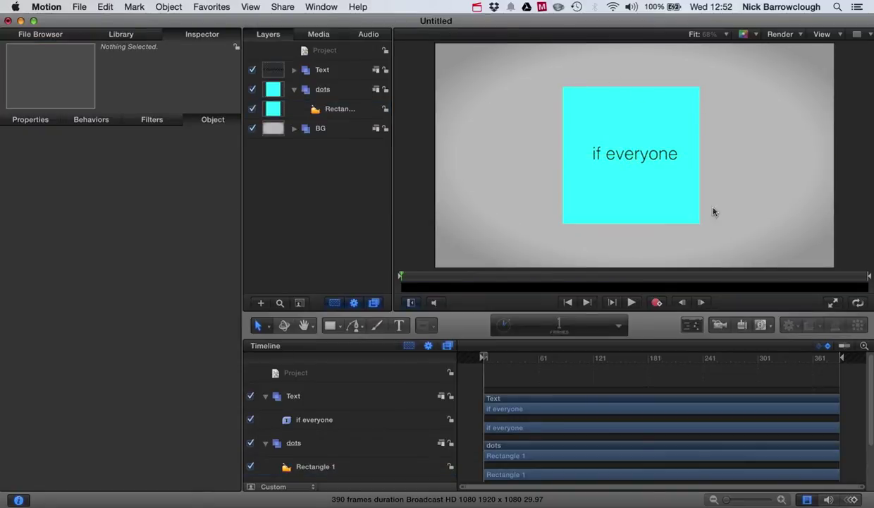
Place a circle in the dots group at the cyan square's top-left corner
{"action": "left_click", "coordinate": [339, 326]}
{"action": "left_click", "coordinate": [366, 363]}
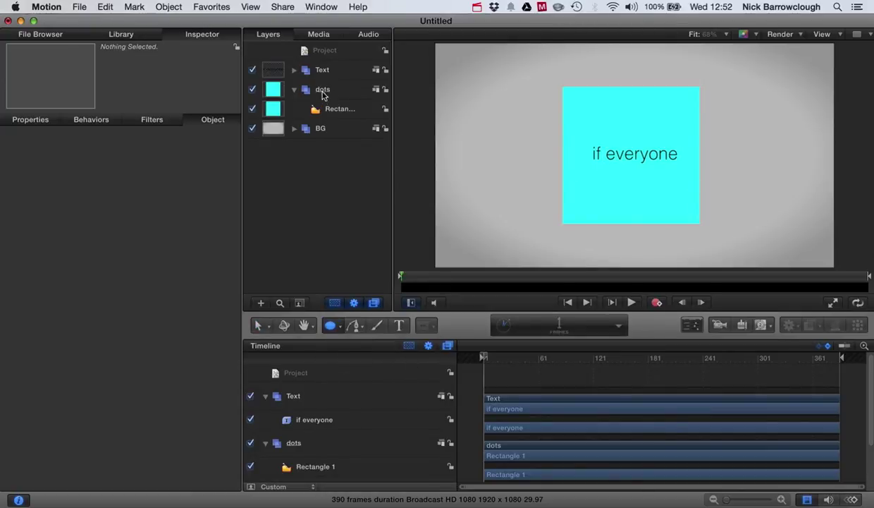
{"action": "left_click", "coordinate": [317, 90]}
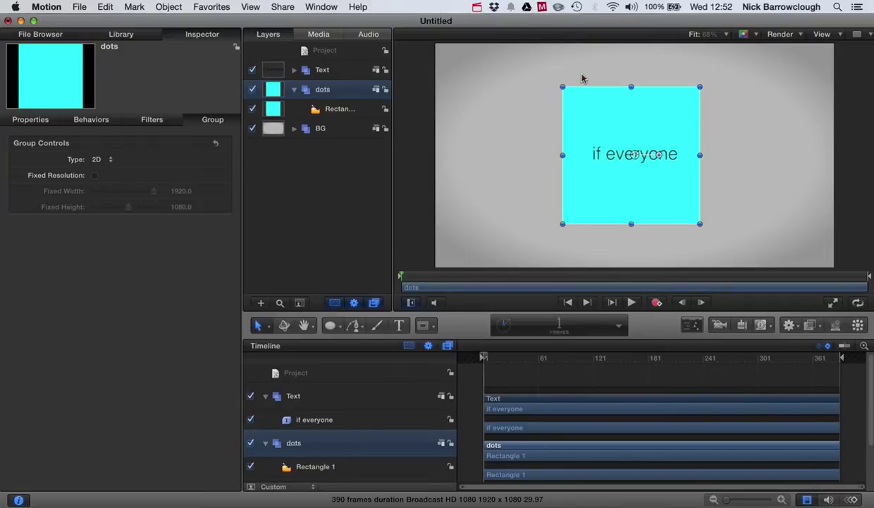
{"action": "left_click", "coordinate": [330, 325]}
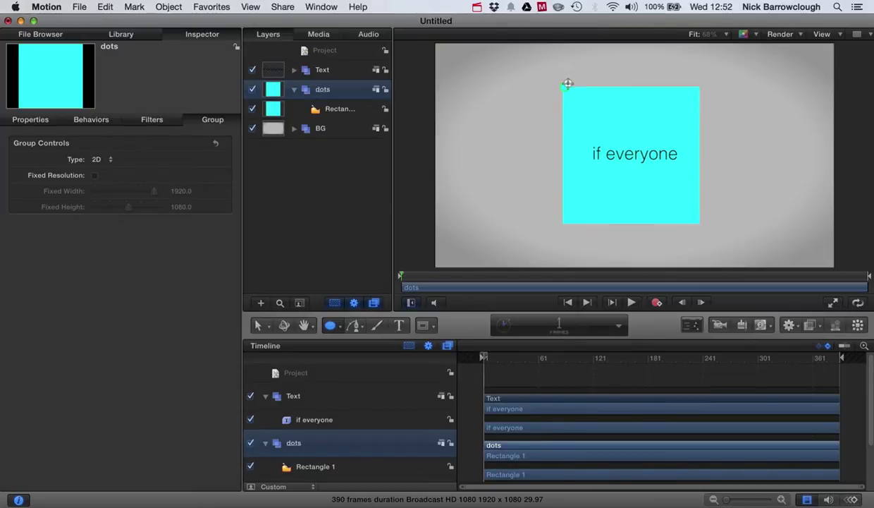
{"action": "left_click", "coordinate": [567, 83]}
Fill the circle with black and scale it down to 77%
{"action": "left_click", "coordinate": [102, 202]}
{"action": "left_click", "coordinate": [203, 263]}
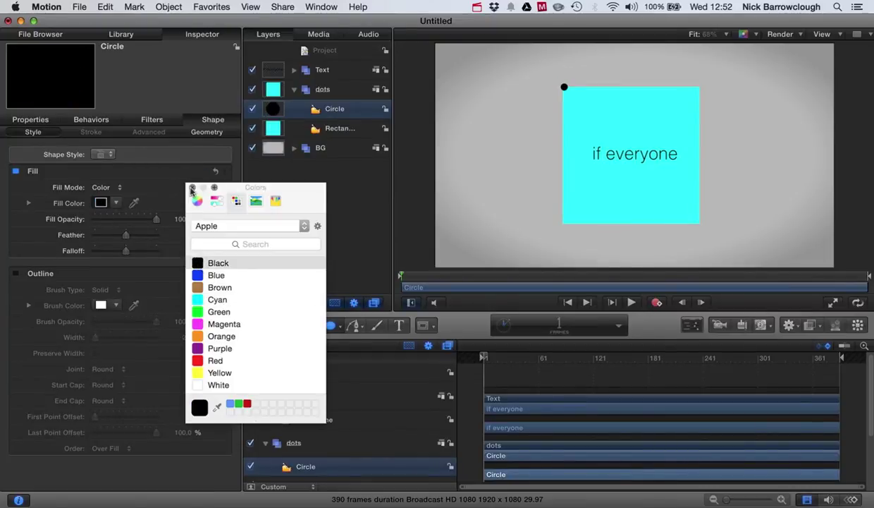
{"action": "left_click", "coordinate": [191, 187]}
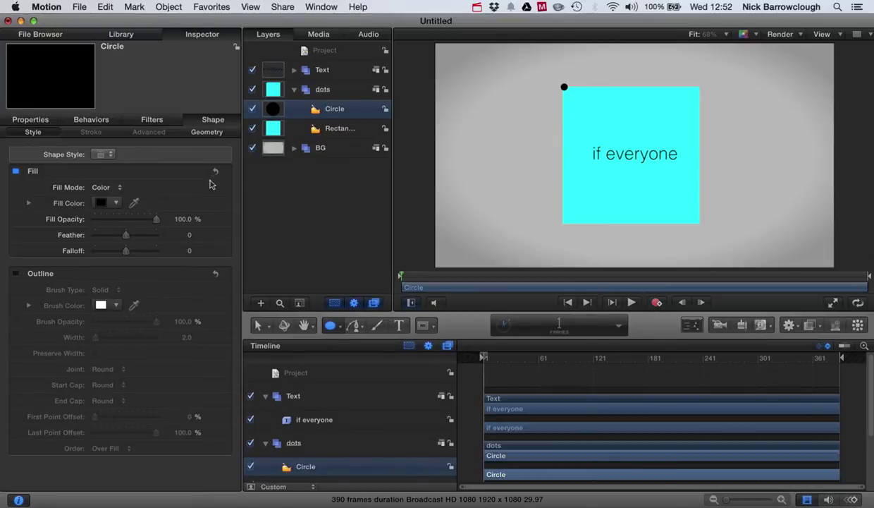
{"action": "left_click", "coordinate": [203, 133]}
{"action": "left_click", "coordinate": [31, 120]}
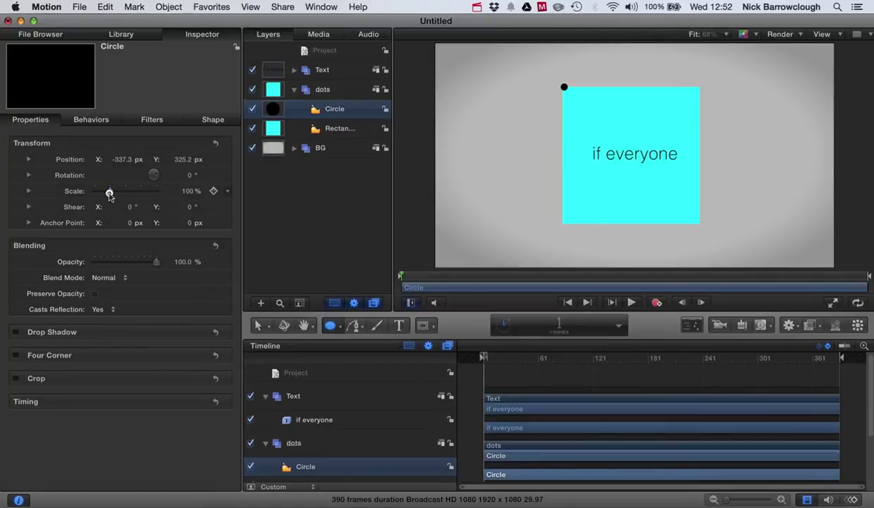
{"action": "left_click_drag", "start_coordinate": [107, 196], "coordinate": [104, 191]}
Duplicate the black Circle three times to make four dots
{"action": "right_click", "coordinate": [271, 110]}
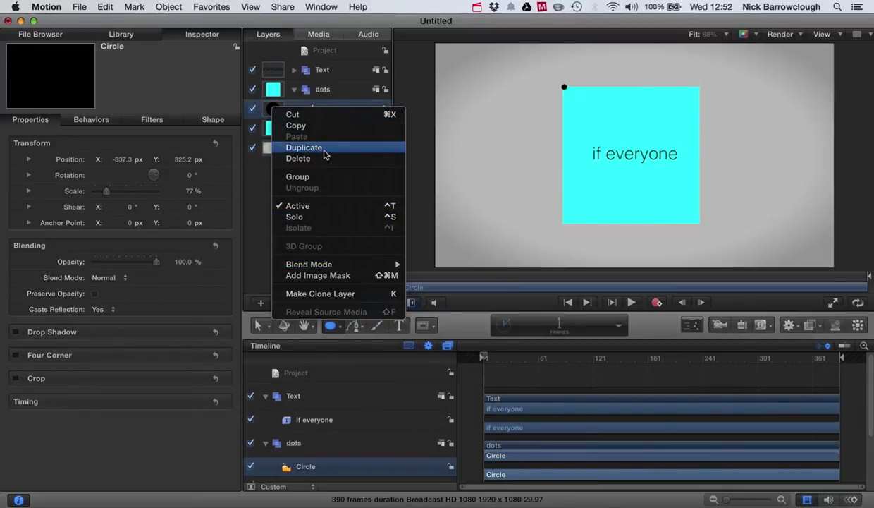
{"action": "left_click", "coordinate": [326, 154]}
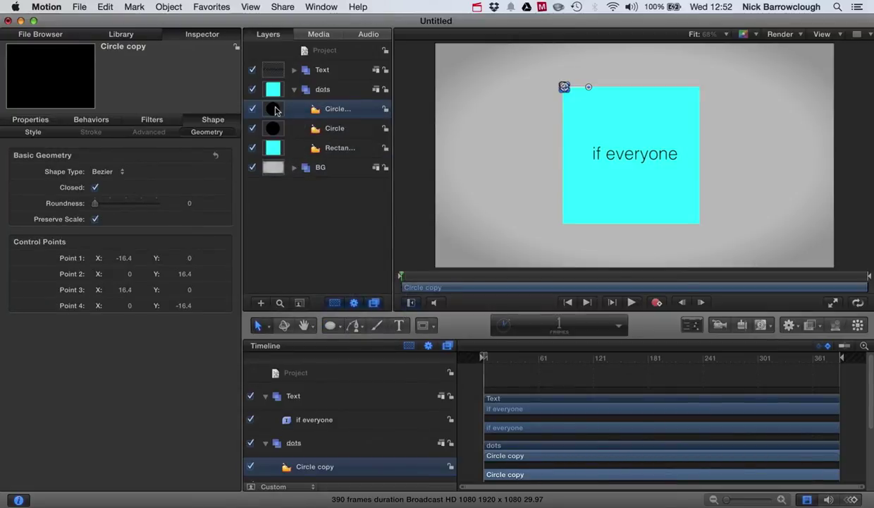
{"action": "right_click", "coordinate": [275, 110]}
{"action": "left_click", "coordinate": [307, 146]}
{"action": "right_click", "coordinate": [277, 115]}
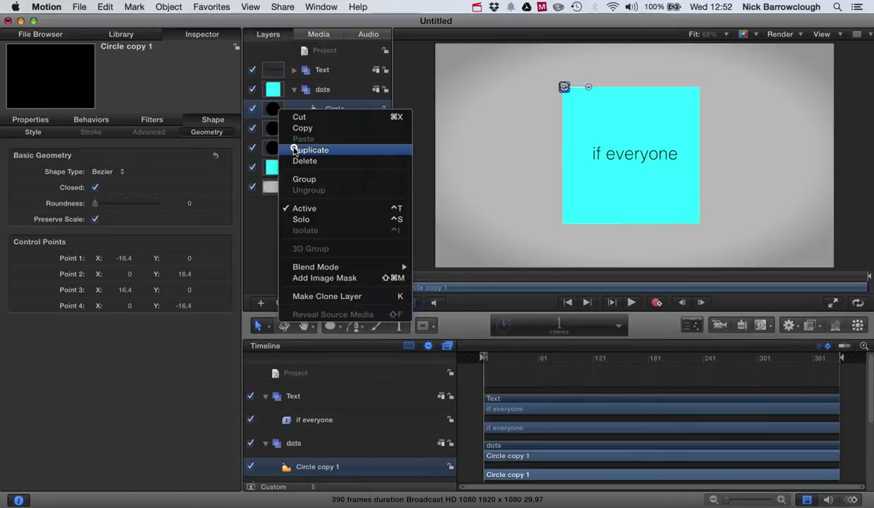
{"action": "left_click", "coordinate": [292, 147]}
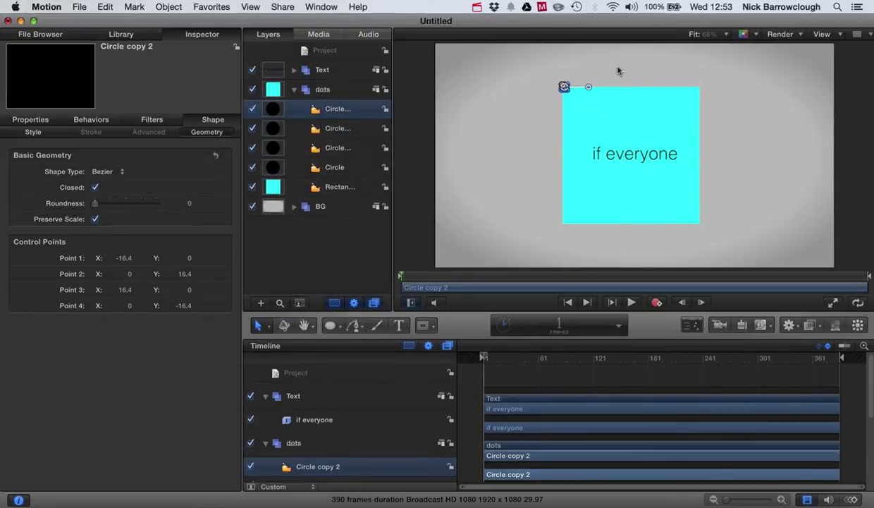
Move the dots to the square's top-right, bottom-right, bottom-left and top-left corners
{"action": "left_click", "coordinate": [564, 87]}
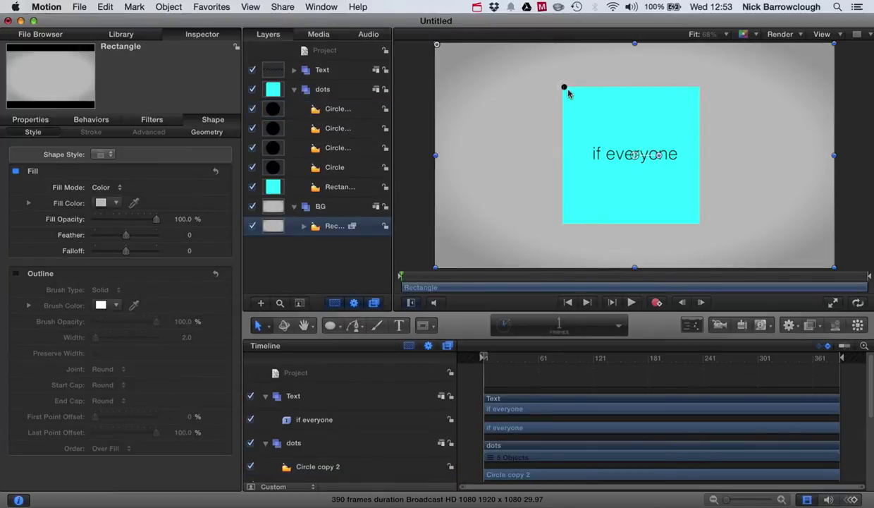
{"action": "left_click", "coordinate": [330, 111]}
{"action": "left_click_drag", "start_coordinate": [562, 85], "coordinate": [699, 86]}
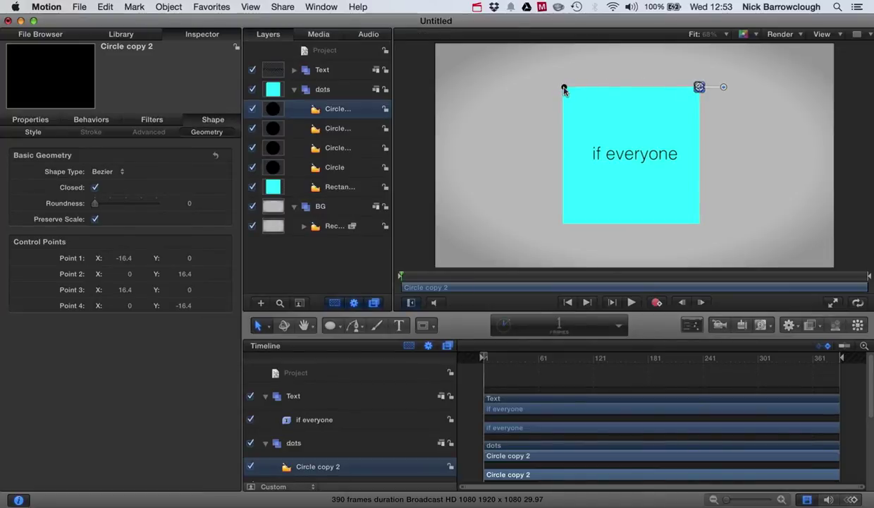
{"action": "left_click", "coordinate": [333, 129]}
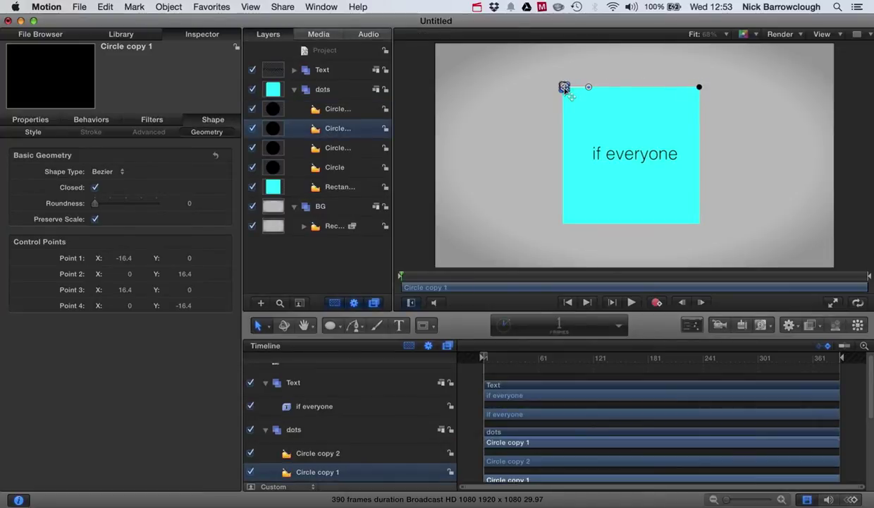
{"action": "left_click_drag", "start_coordinate": [564, 87], "coordinate": [698, 224]}
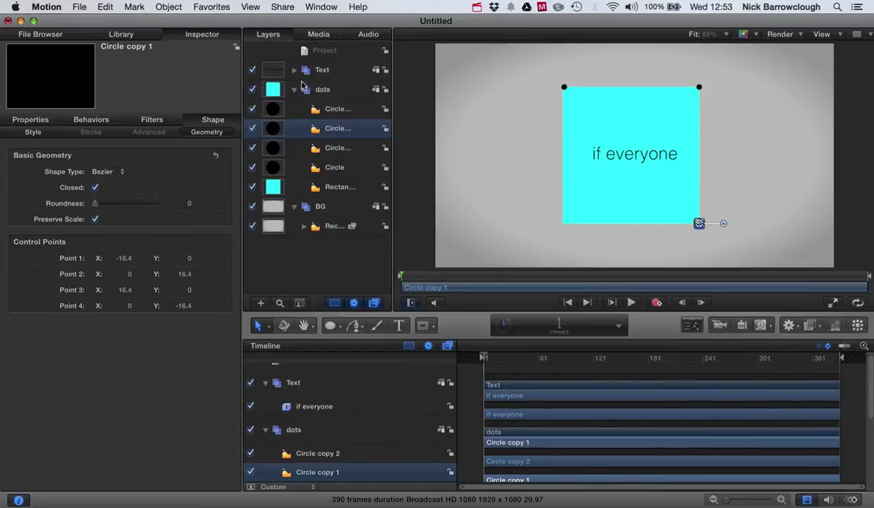
{"action": "left_click", "coordinate": [332, 147]}
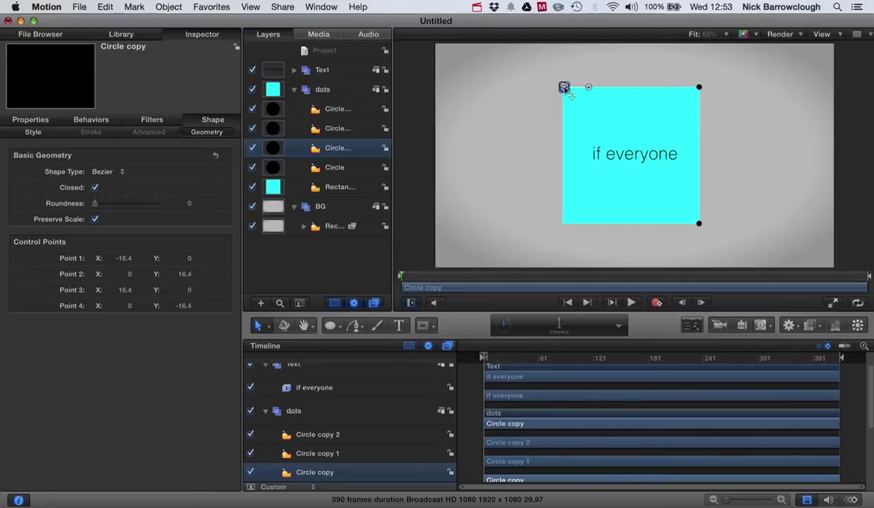
{"action": "left_click_drag", "start_coordinate": [564, 88], "coordinate": [564, 224]}
{"action": "left_click", "coordinate": [327, 169]}
{"action": "left_click_drag", "start_coordinate": [564, 86], "coordinate": [564, 87]}
Hide the cyan guide square and preview the opening frames
{"action": "left_click", "coordinate": [853, 106]}
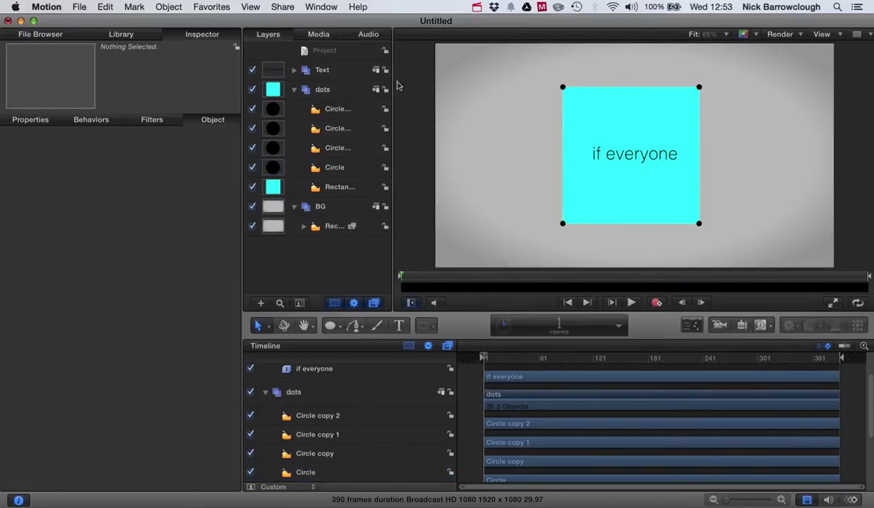
{"action": "left_click", "coordinate": [252, 186]}
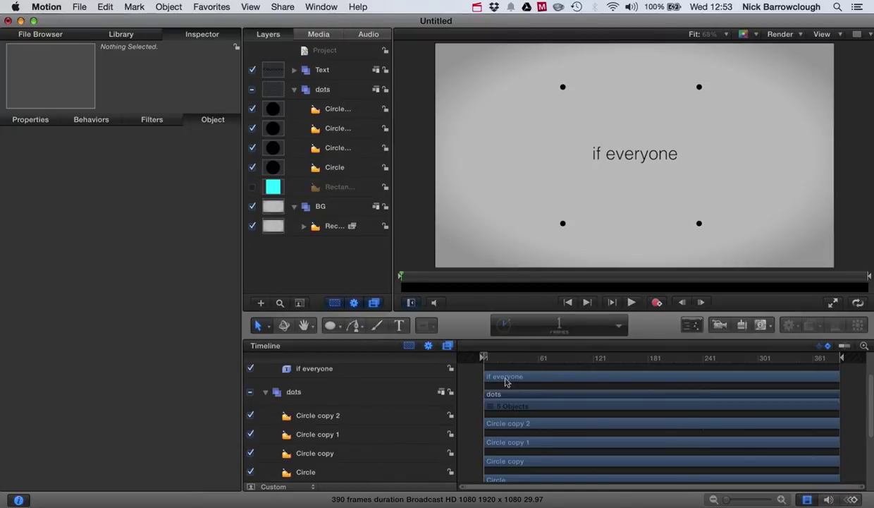
{"action": "left_click_drag", "start_coordinate": [484, 360], "coordinate": [465, 348]}
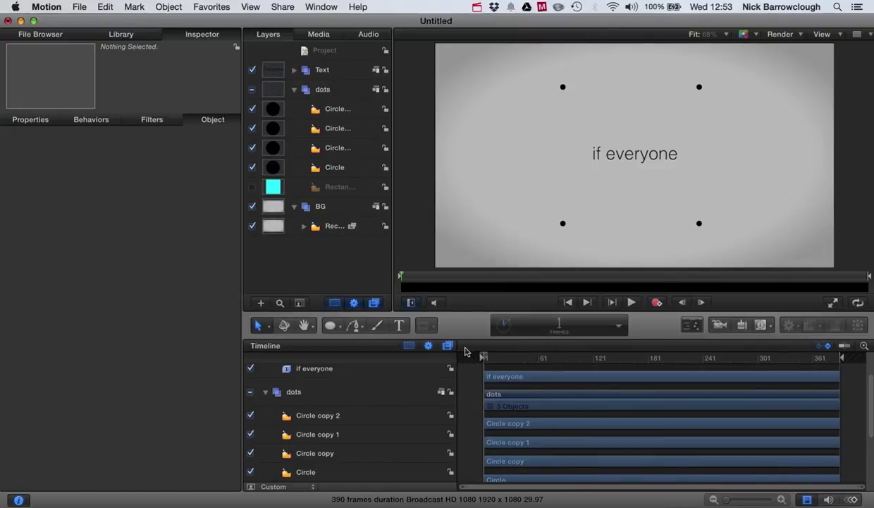
Select the 'if everyone' text layer and keyframe Type On End at 0% on frame 1
{"action": "left_click", "coordinate": [297, 89]}
{"action": "left_click", "coordinate": [294, 70]}
{"action": "left_click", "coordinate": [328, 94]}
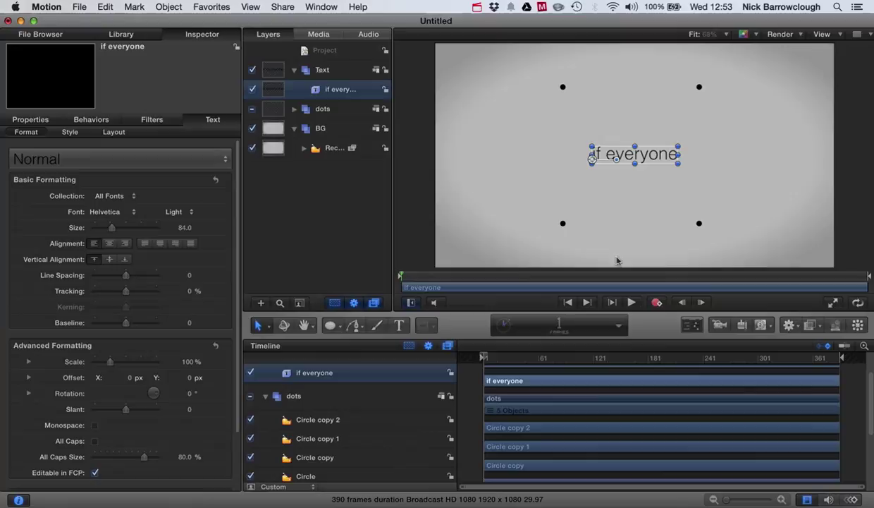
{"action": "left_click", "coordinate": [114, 132]}
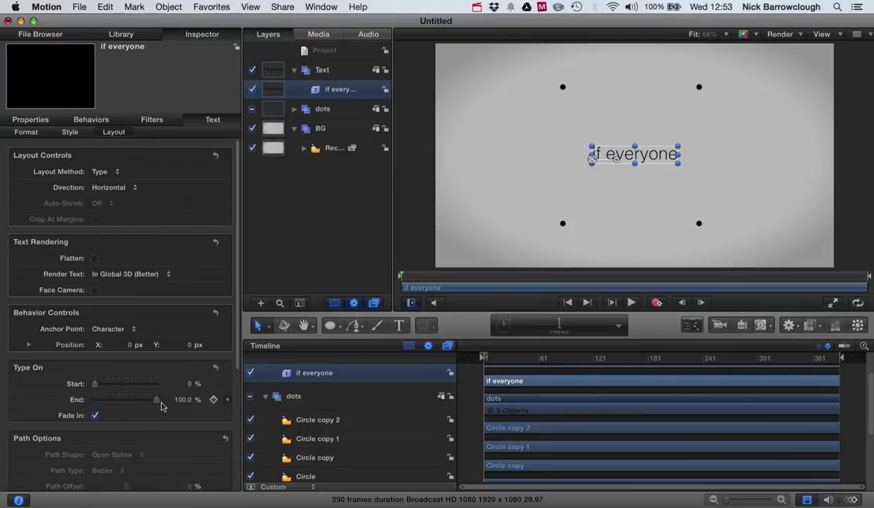
{"action": "left_click_drag", "start_coordinate": [158, 402], "coordinate": [71, 399]}
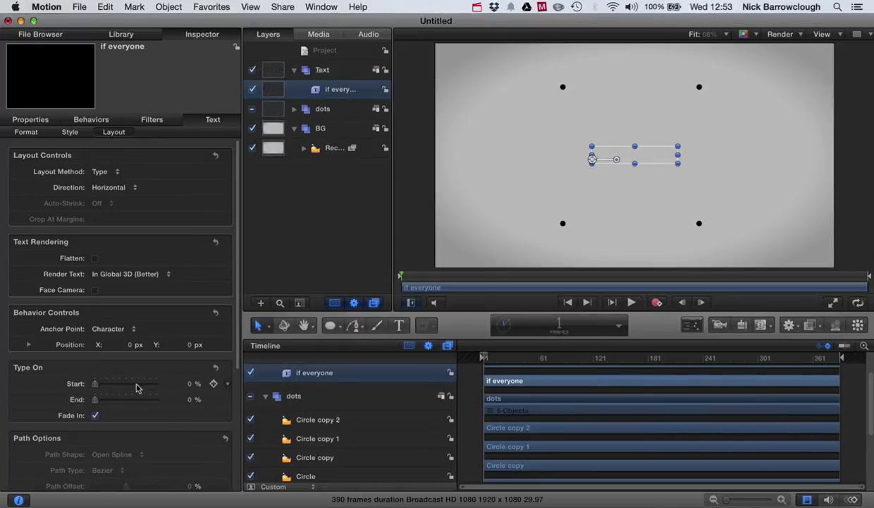
{"action": "left_click", "coordinate": [213, 399]}
Keyframe Type On End rising to 100% around frame 15 so the whole text shows
{"action": "left_click_drag", "start_coordinate": [482, 356], "coordinate": [487, 358]}
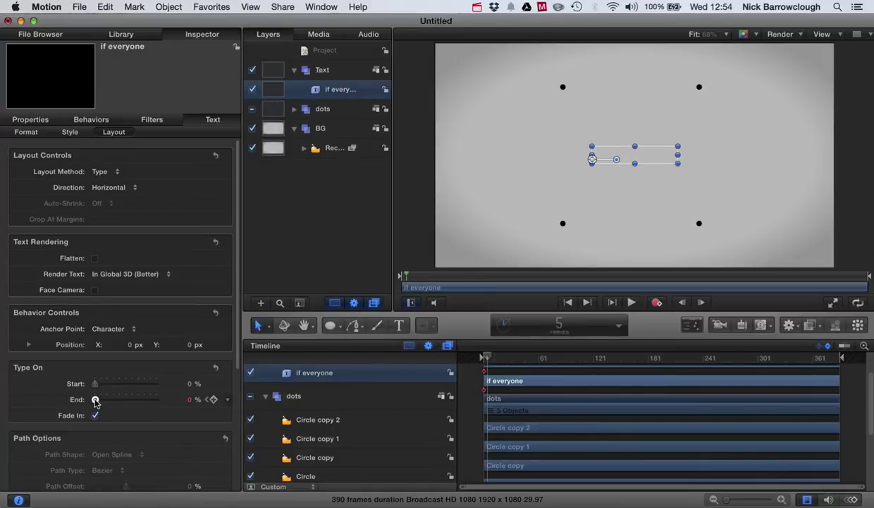
{"action": "left_click_drag", "start_coordinate": [101, 399], "coordinate": [106, 400]}
{"action": "left_click_drag", "start_coordinate": [487, 360], "coordinate": [491, 360]}
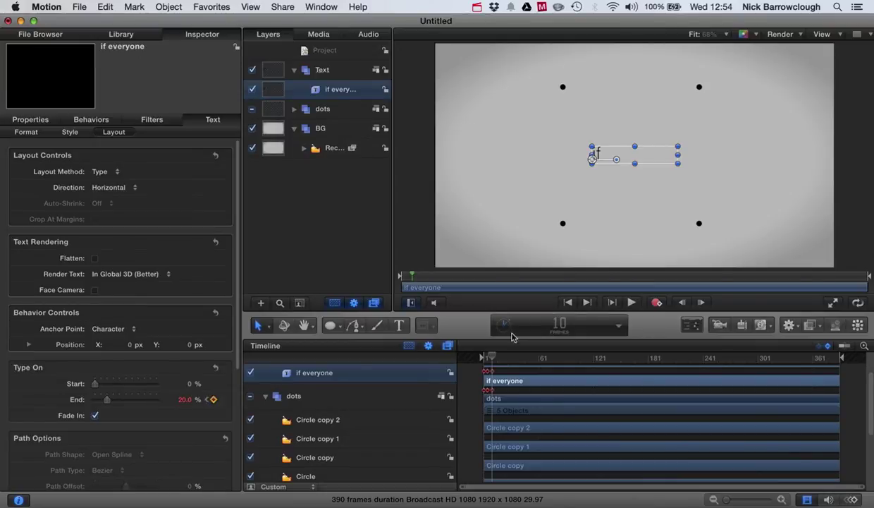
{"action": "left_click_drag", "start_coordinate": [491, 358], "coordinate": [497, 358]}
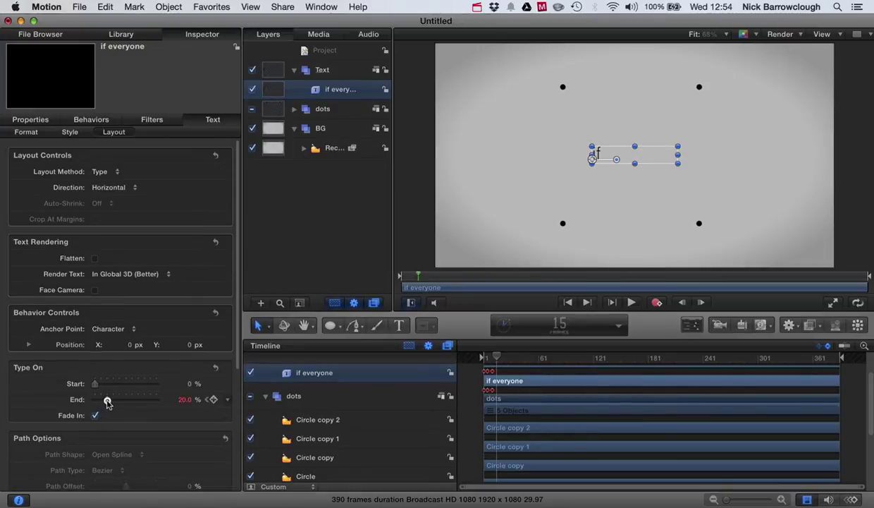
{"action": "left_click_drag", "start_coordinate": [107, 401], "coordinate": [155, 399]}
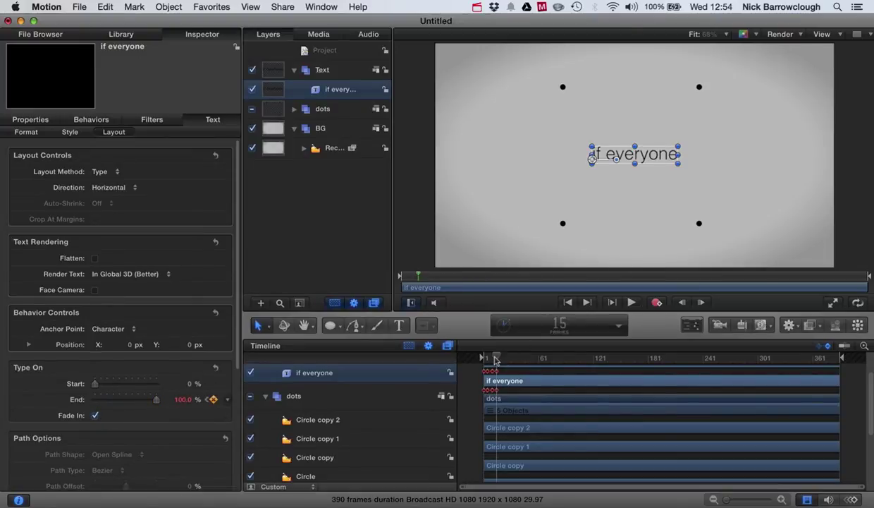
Play the type-on animation back from the first frame
{"action": "left_click_drag", "start_coordinate": [495, 359], "coordinate": [483, 359]}
{"action": "left_click", "coordinate": [632, 305]}
{"action": "left_click", "coordinate": [633, 304]}
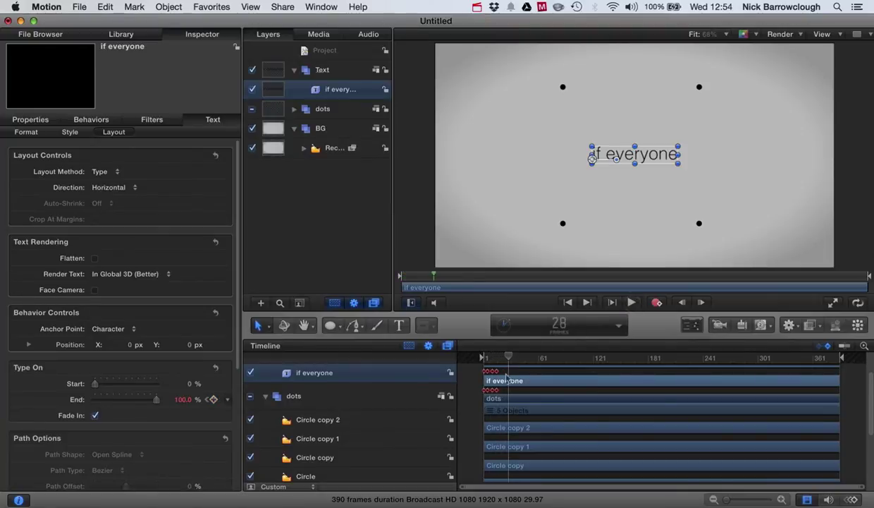
{"action": "left_click_drag", "start_coordinate": [505, 357], "coordinate": [447, 350]}
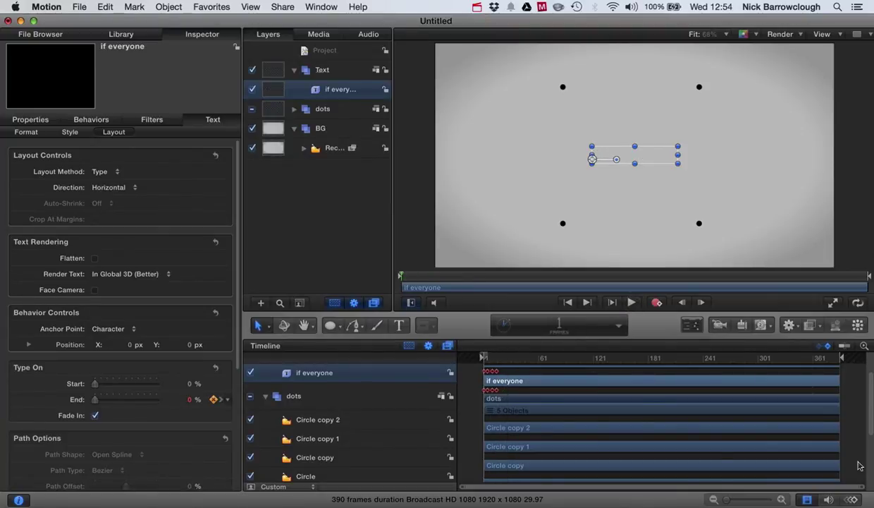
{"action": "left_click_drag", "start_coordinate": [782, 499], "coordinate": [781, 499]}
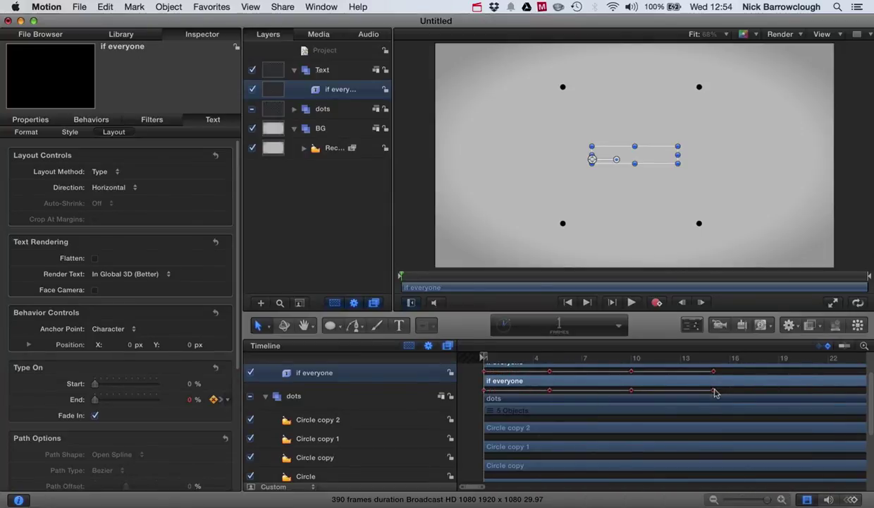
{"action": "left_click_drag", "start_coordinate": [713, 395], "coordinate": [796, 392]}
{"action": "key", "text": "super+z"}
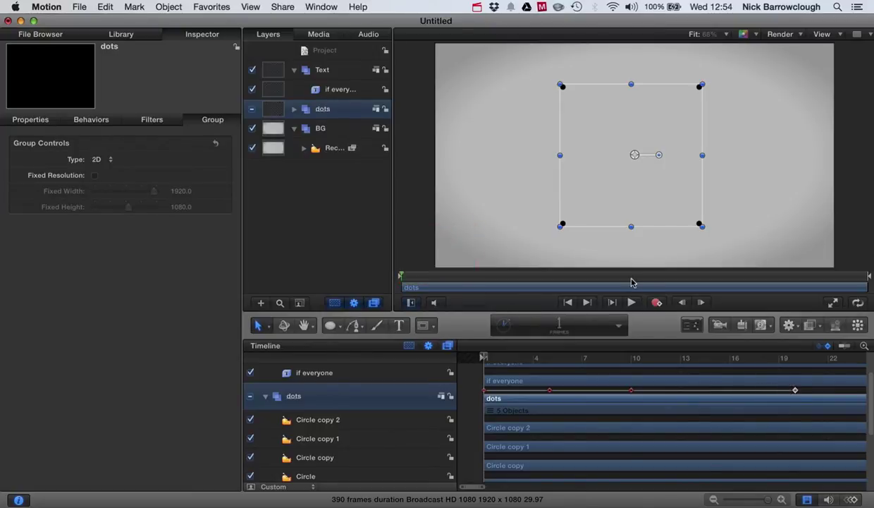
{"action": "left_click", "coordinate": [632, 302]}
{"action": "left_click", "coordinate": [633, 302]}
{"action": "left_click", "coordinate": [714, 500]}
Zoom the timeline out and preview the animation from the first frame
{"action": "left_click", "coordinate": [714, 500]}
{"action": "left_click_drag", "start_coordinate": [541, 357], "coordinate": [452, 356]}
{"action": "left_click", "coordinate": [631, 302]}
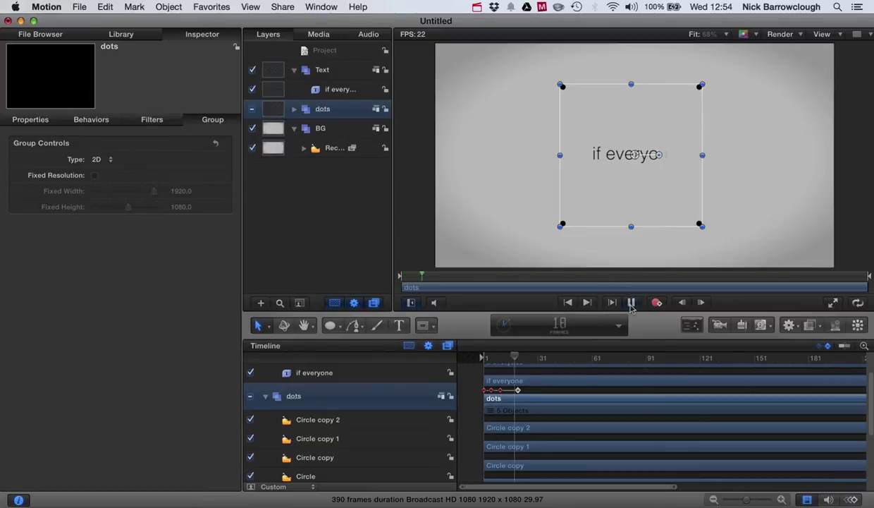
{"action": "left_click", "coordinate": [631, 302]}
{"action": "left_click_drag", "start_coordinate": [538, 357], "coordinate": [478, 358]}
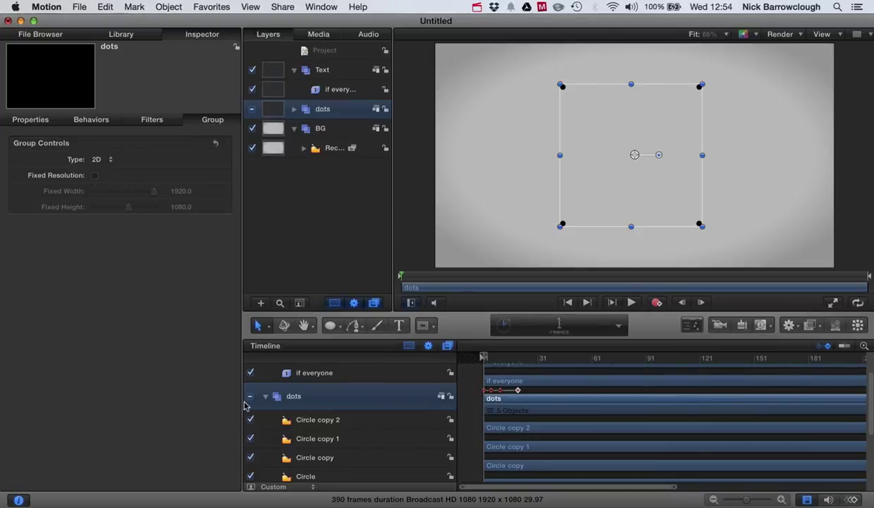
Collapse the dots and BG groups and shift the dots clip to start at frame 6
{"action": "left_click", "coordinate": [266, 398]}
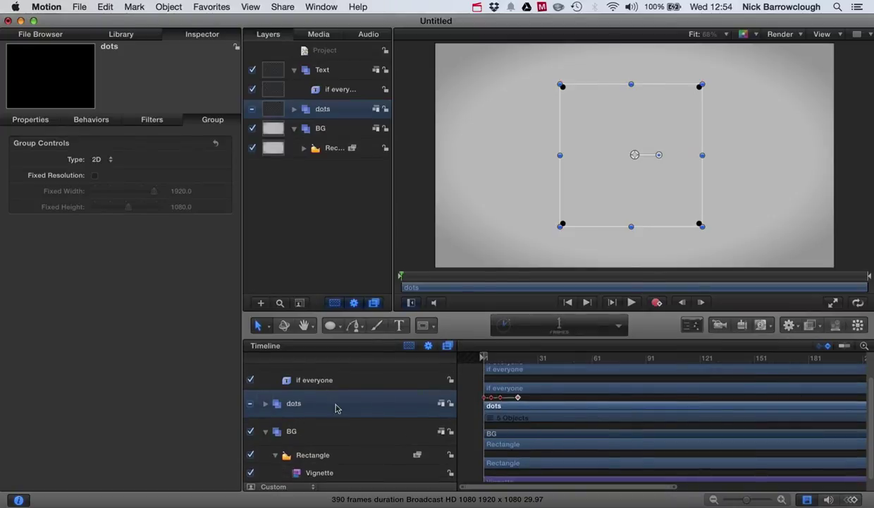
{"action": "left_click", "coordinate": [266, 431]}
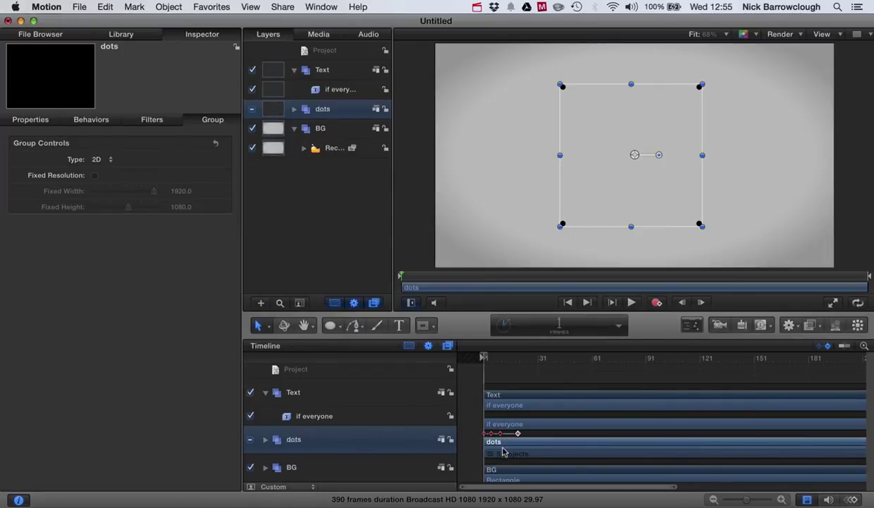
{"action": "left_click_drag", "start_coordinate": [501, 444], "coordinate": [521, 443]}
{"action": "mouse_move", "coordinate": [483, 356]}
{"action": "left_mouse_down"}
{"action": "mouse_move", "coordinate": [508, 356]}
{"action": "mouse_move", "coordinate": [499, 357]}
{"action": "left_mouse_up"}
Keyframe the dots' opacity from 0% at frame 10 to 100% at frame 14
{"action": "left_click", "coordinate": [27, 120]}
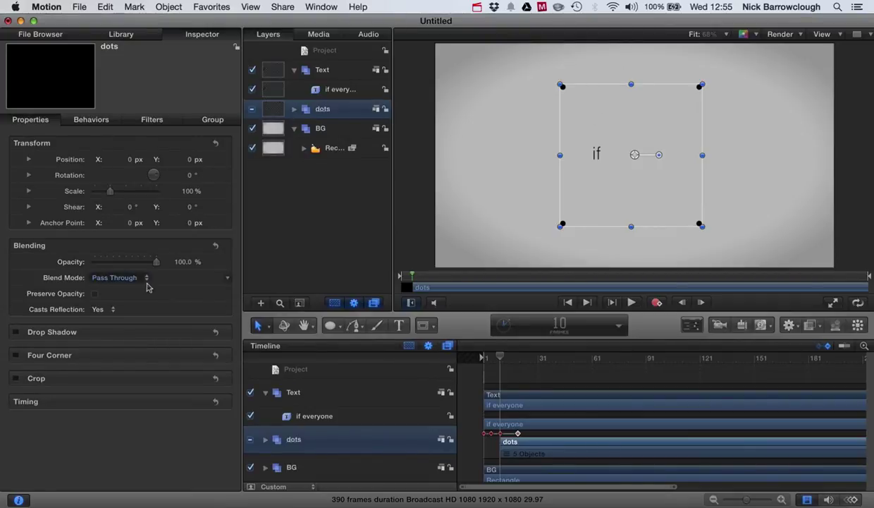
{"action": "left_click_drag", "start_coordinate": [156, 267], "coordinate": [53, 260]}
{"action": "left_click", "coordinate": [213, 261]}
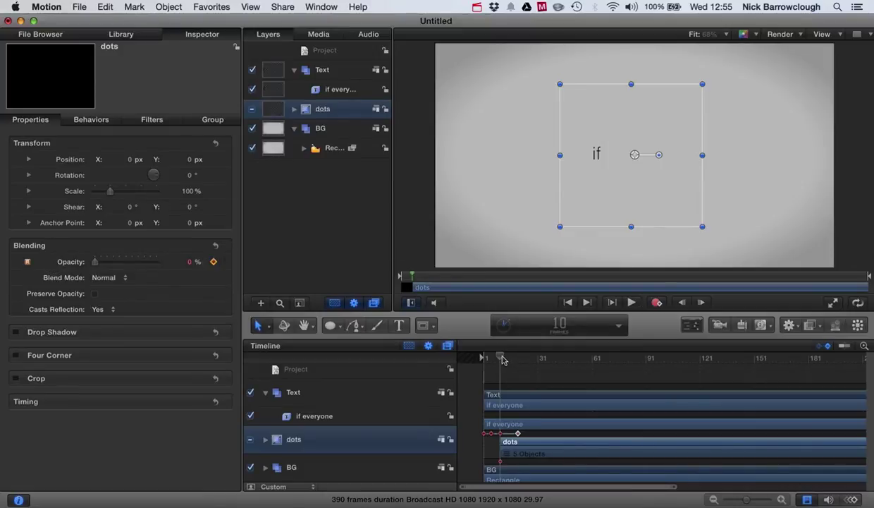
{"action": "left_click", "coordinate": [503, 358]}
{"action": "left_click_drag", "start_coordinate": [504, 358], "coordinate": [509, 357]}
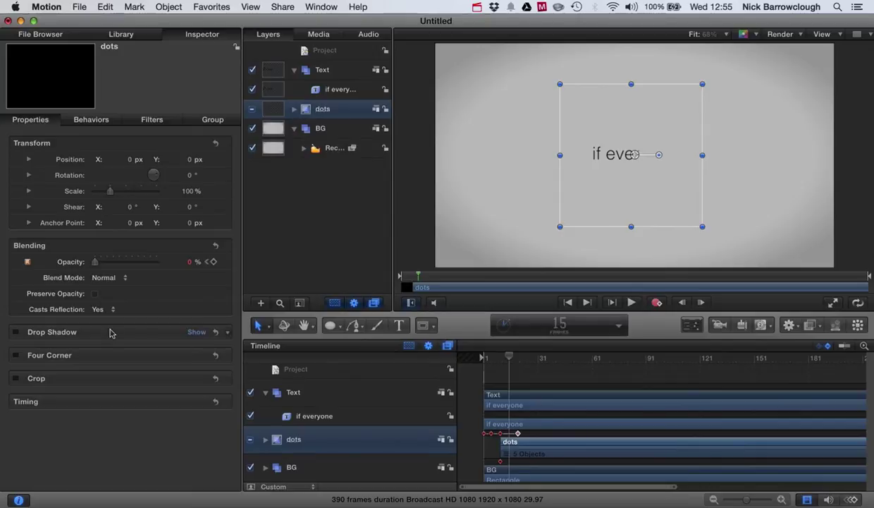
{"action": "left_click_drag", "start_coordinate": [96, 265], "coordinate": [196, 261]}
Play the dots' fade-in back from the first frame with nothing selected
{"action": "left_click_drag", "start_coordinate": [509, 360], "coordinate": [416, 345]}
{"action": "left_click", "coordinate": [409, 216]}
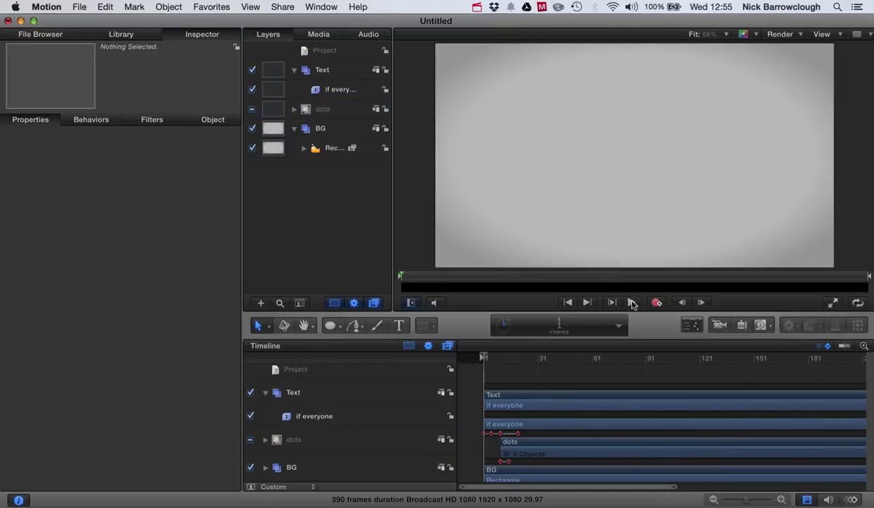
{"action": "left_click", "coordinate": [631, 303]}
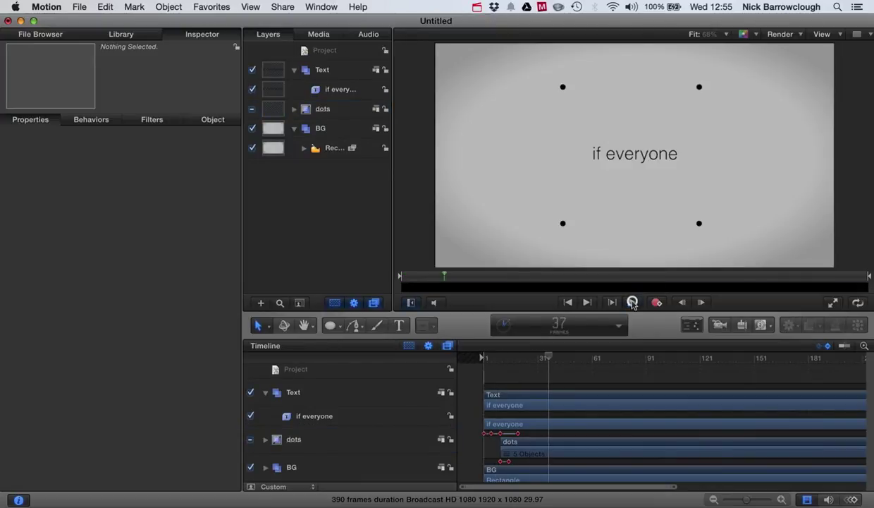
{"action": "left_click", "coordinate": [633, 303]}
{"action": "left_click_drag", "start_coordinate": [536, 357], "coordinate": [433, 352]}
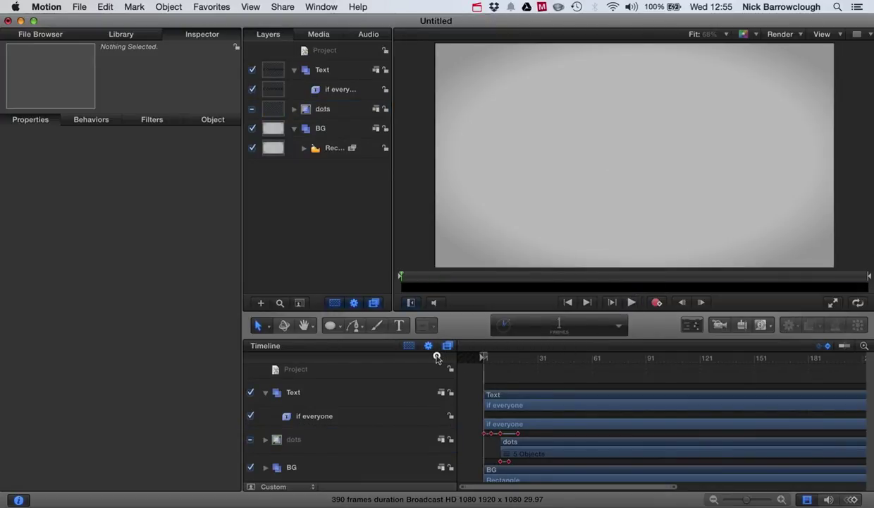
{"action": "left_click", "coordinate": [631, 302]}
{"action": "left_click", "coordinate": [631, 302]}
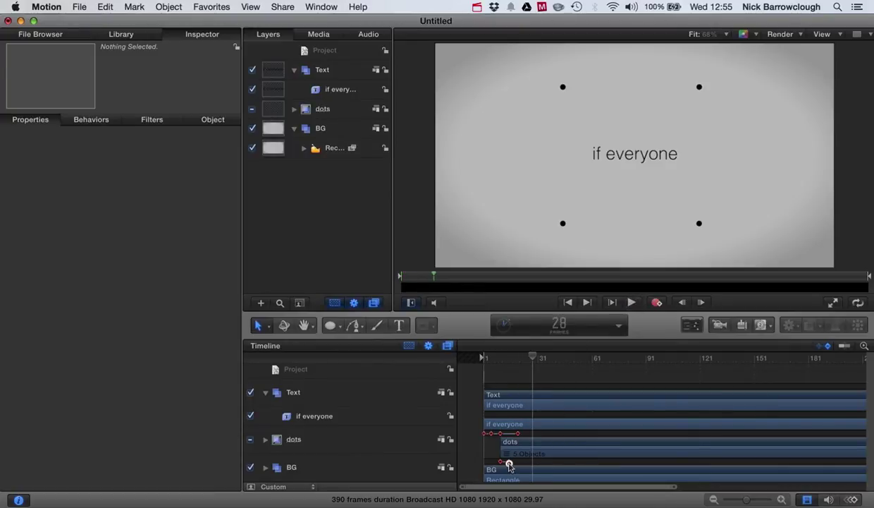
Lengthen the dots' fade-in slightly and replay it, ending at frame 20
{"action": "left_click_drag", "start_coordinate": [511, 464], "coordinate": [516, 464]}
{"action": "left_click_drag", "start_coordinate": [533, 358], "coordinate": [452, 358]}
{"action": "left_click", "coordinate": [630, 301]}
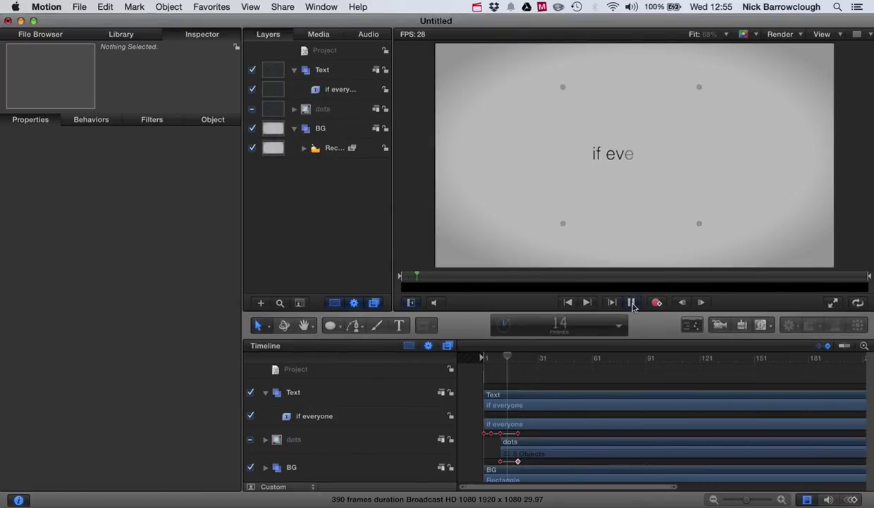
{"action": "left_click", "coordinate": [633, 303]}
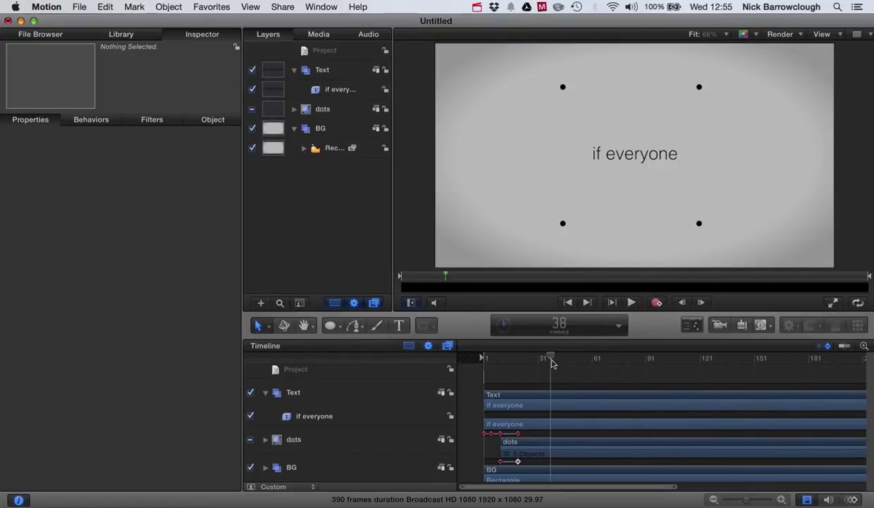
{"action": "left_click_drag", "start_coordinate": [552, 360], "coordinate": [519, 362]}
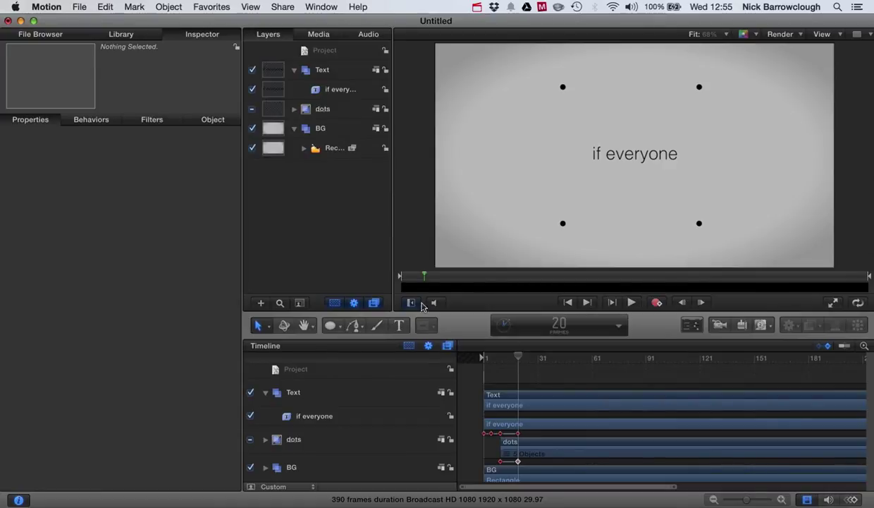
{"action": "left_click", "coordinate": [356, 326]}
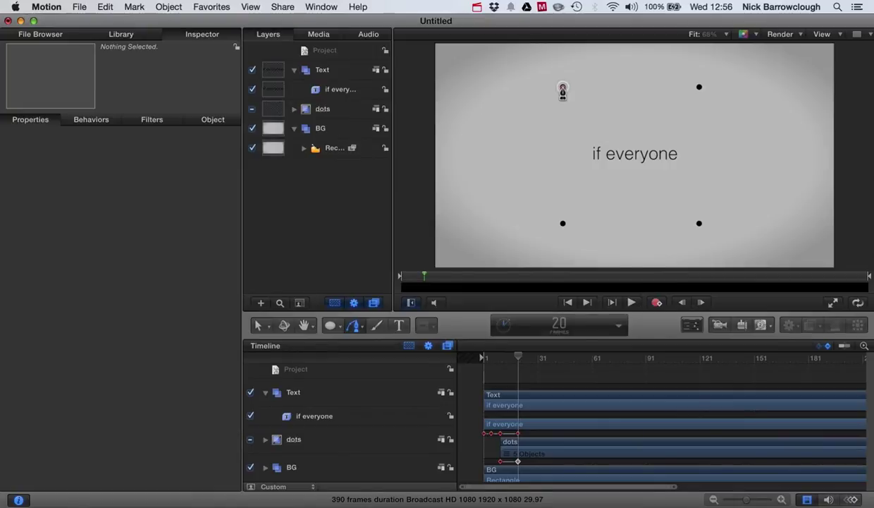
Draw a Bezier line from the top-left dot down to the bottom-left dot
{"action": "left_click", "coordinate": [562, 87]}
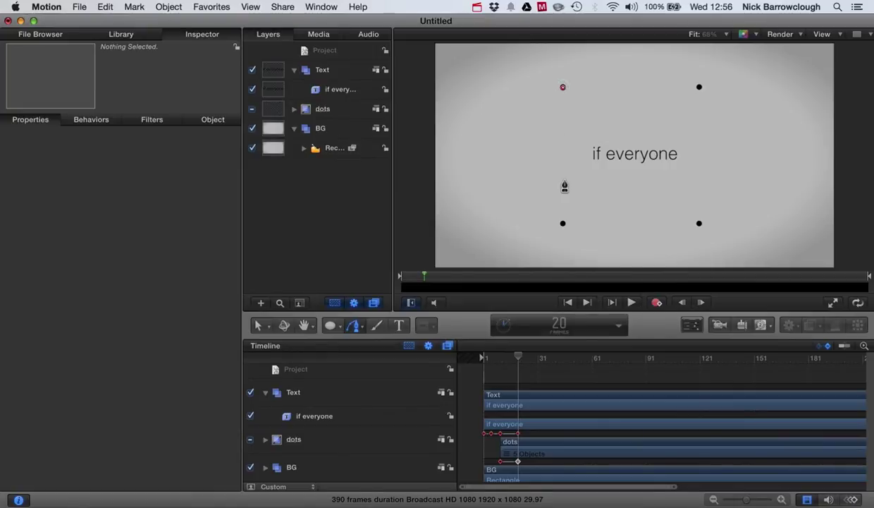
{"action": "left_click", "coordinate": [563, 223]}
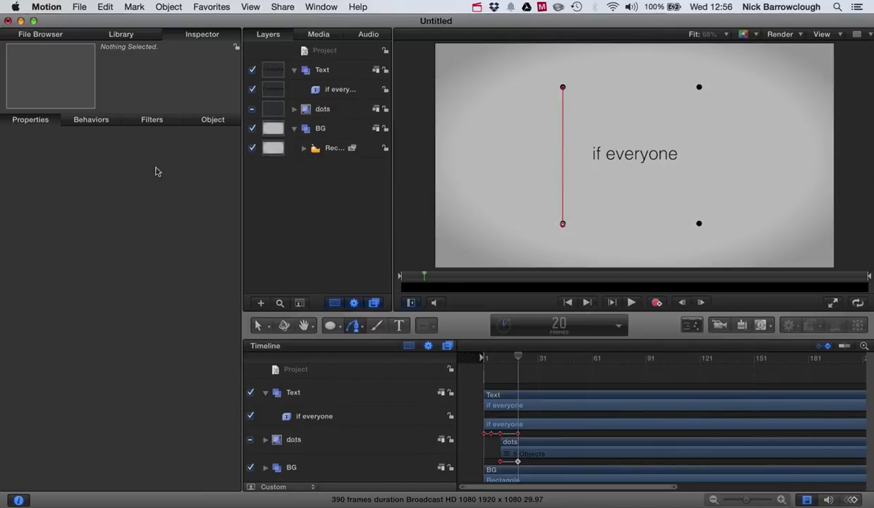
{"action": "left_click", "coordinate": [257, 324]}
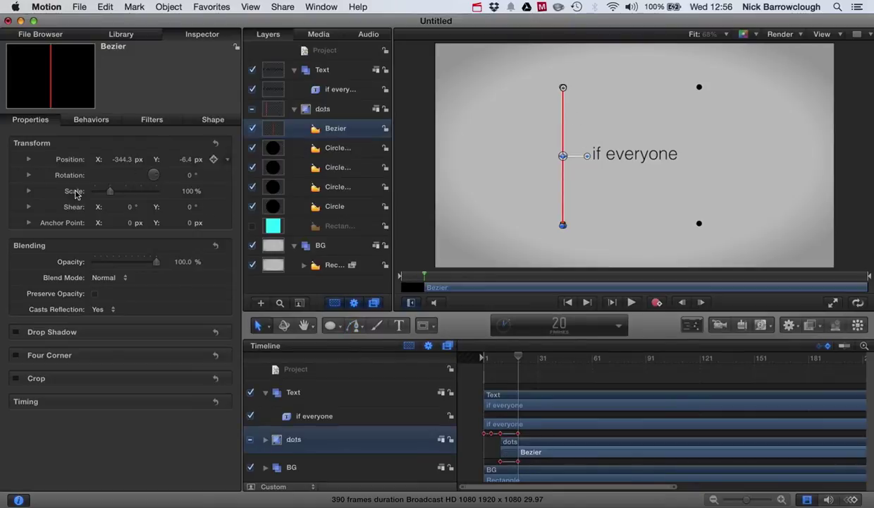
Turn off the line's fill and give it a black outline of width 6
{"action": "left_click", "coordinate": [209, 120]}
{"action": "left_click", "coordinate": [16, 172]}
{"action": "left_click", "coordinate": [102, 305]}
{"action": "left_click", "coordinate": [198, 263]}
{"action": "left_click", "coordinate": [193, 187]}
{"action": "left_click", "coordinate": [182, 337]}
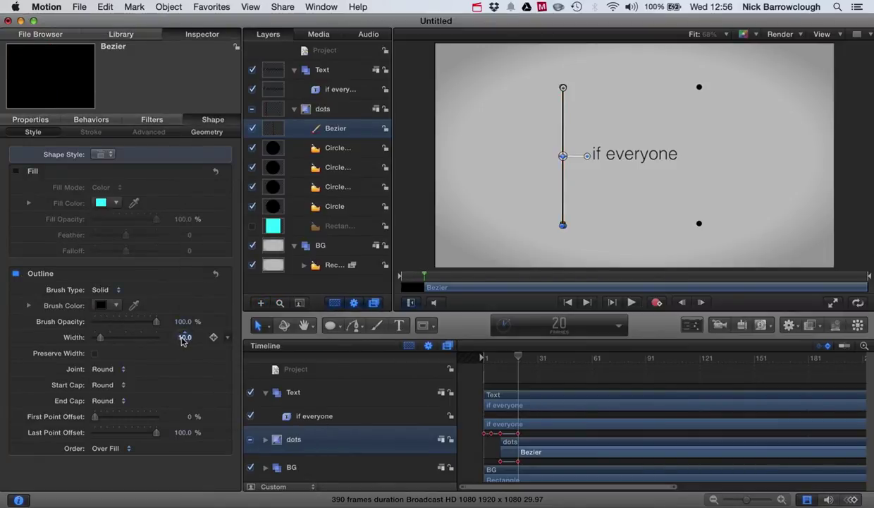
{"action": "type", "text": "6"}
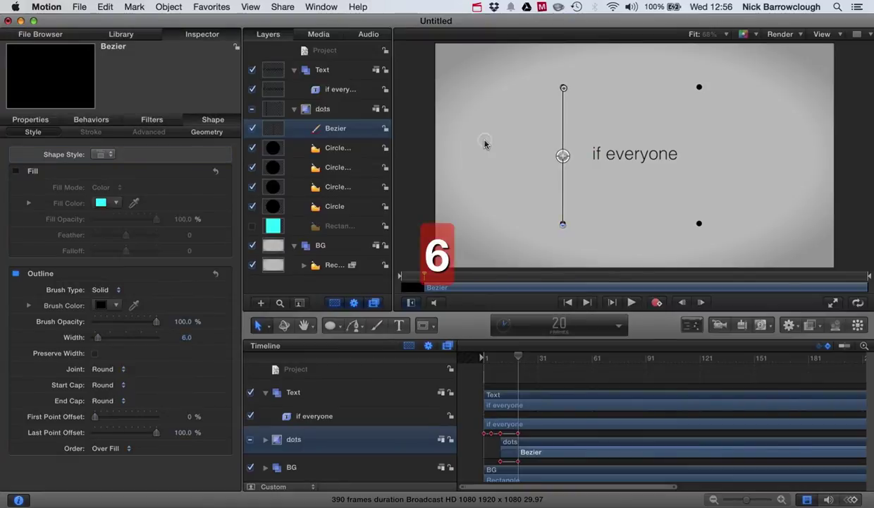
{"action": "left_click", "coordinate": [485, 143]}
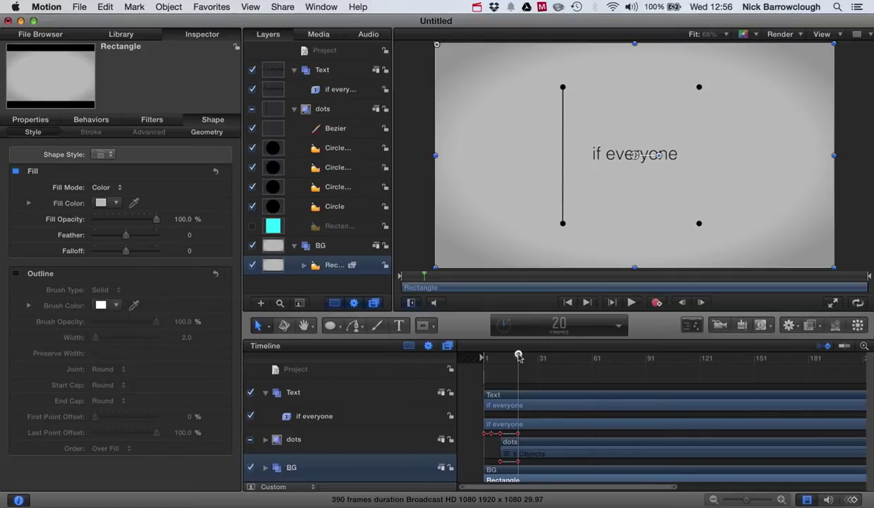
{"action": "mouse_move", "coordinate": [518, 355]}
{"action": "left_mouse_down"}
{"action": "mouse_move", "coordinate": [492, 348]}
{"action": "mouse_move", "coordinate": [518, 346]}
{"action": "mouse_move", "coordinate": [483, 346]}
{"action": "mouse_move", "coordinate": [518, 339]}
{"action": "left_mouse_up"}
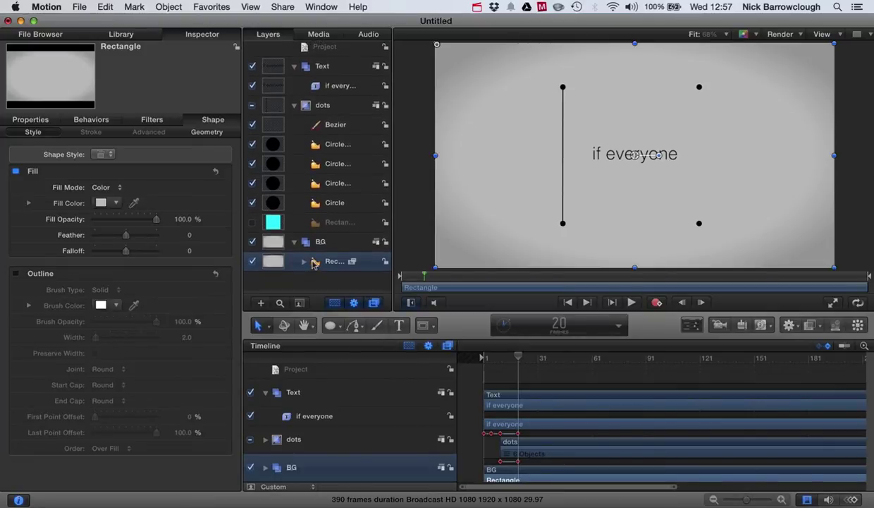
Keyframe the line's Last Point Offset from 0% at frame 20 to 100% ten frames later
{"action": "left_click", "coordinate": [336, 133]}
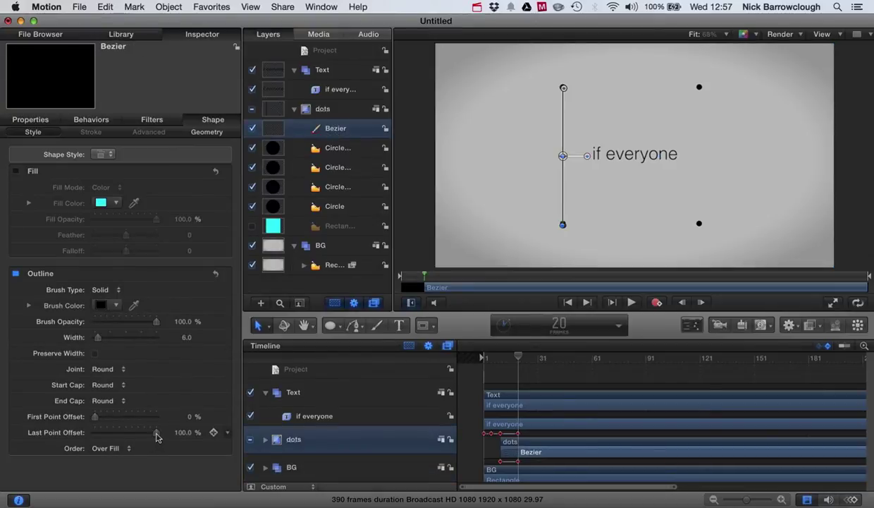
{"action": "left_click_drag", "start_coordinate": [157, 437], "coordinate": [72, 437]}
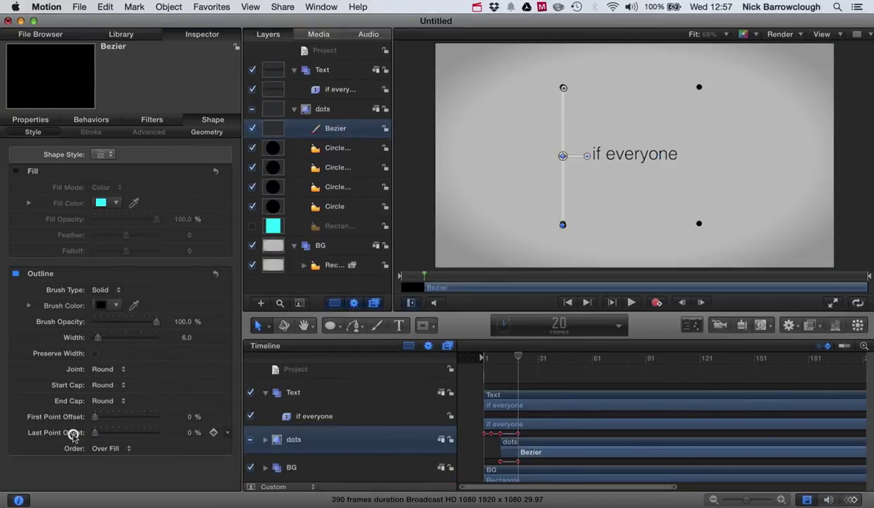
{"action": "left_click", "coordinate": [215, 434]}
{"action": "left_click_drag", "start_coordinate": [519, 359], "coordinate": [537, 359]}
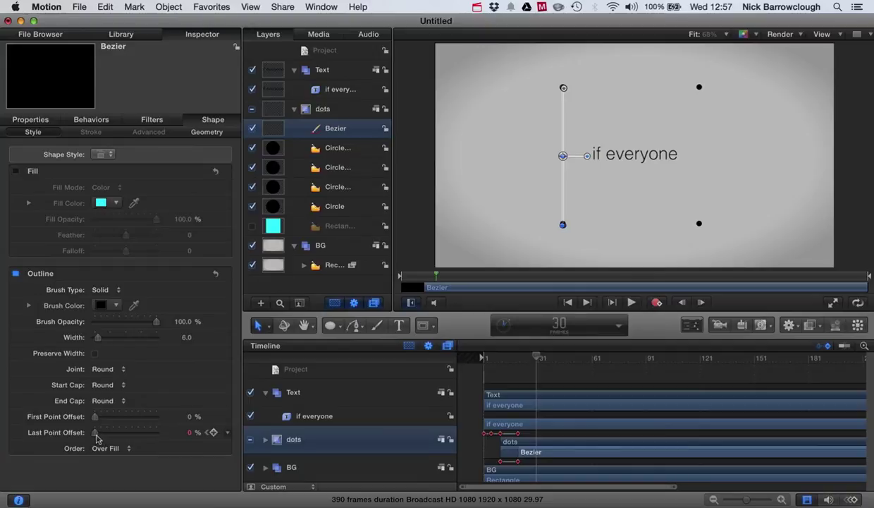
{"action": "left_click_drag", "start_coordinate": [95, 433], "coordinate": [161, 432]}
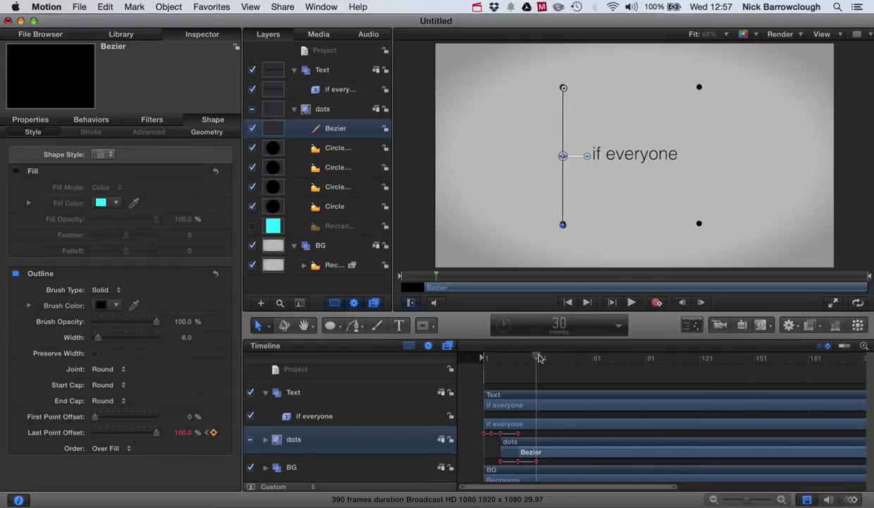
Preview the line drawing itself on from the start
{"action": "left_click_drag", "start_coordinate": [535, 356], "coordinate": [484, 345]}
{"action": "left_click", "coordinate": [410, 169]}
{"action": "left_click", "coordinate": [634, 302]}
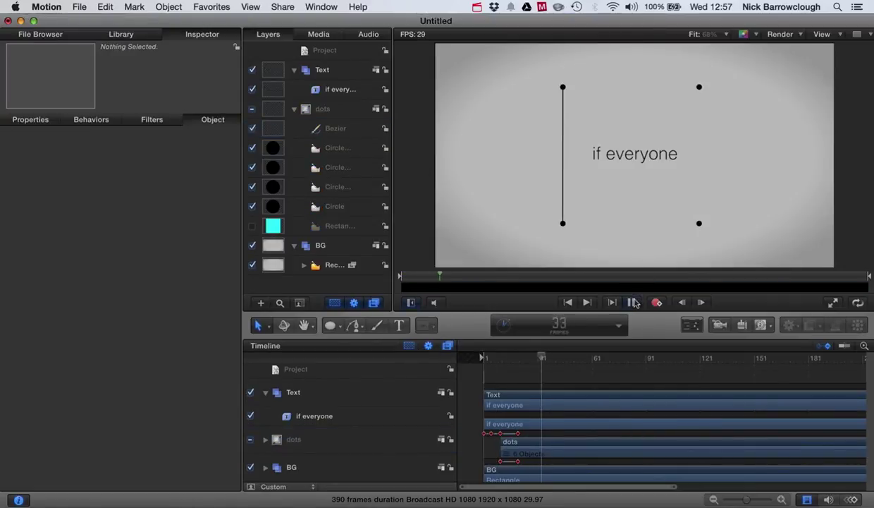
{"action": "left_click", "coordinate": [634, 302]}
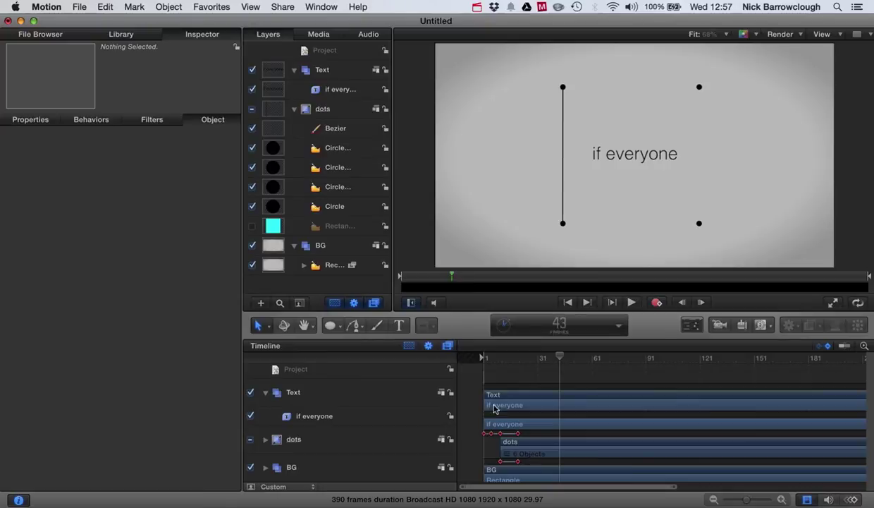
Move the line's end keyframe to frame 40 and replay to check the timing
{"action": "left_click", "coordinate": [335, 129]}
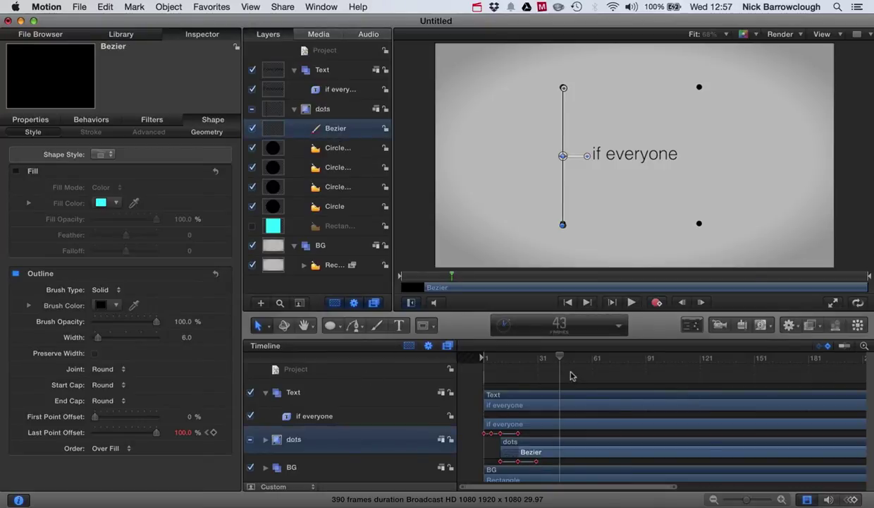
{"action": "left_click_drag", "start_coordinate": [557, 358], "coordinate": [554, 358]}
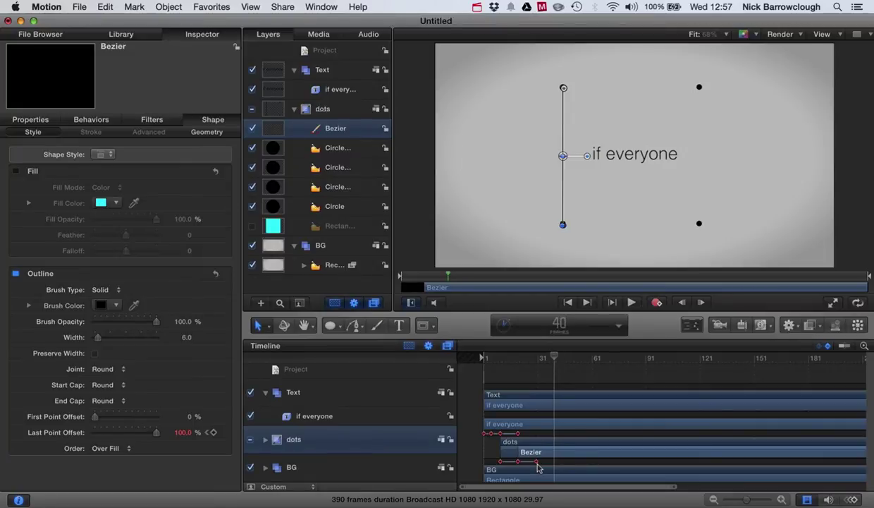
{"action": "left_click_drag", "start_coordinate": [536, 462], "coordinate": [552, 463]}
{"action": "left_click_drag", "start_coordinate": [549, 356], "coordinate": [440, 352]}
{"action": "left_click", "coordinate": [416, 224]}
{"action": "left_click", "coordinate": [631, 301]}
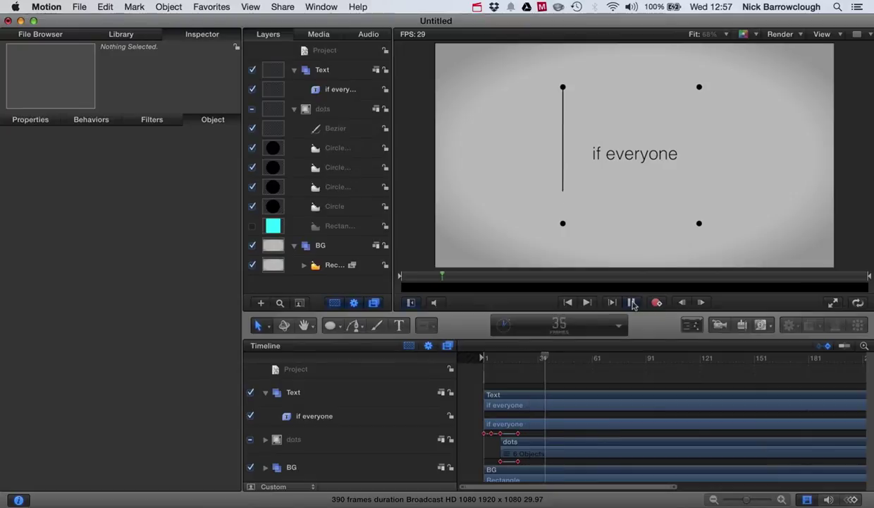
{"action": "left_click", "coordinate": [631, 302]}
Return the playhead to frame 20, where the line starts drawing
{"action": "left_click_drag", "start_coordinate": [574, 359], "coordinate": [516, 363]}
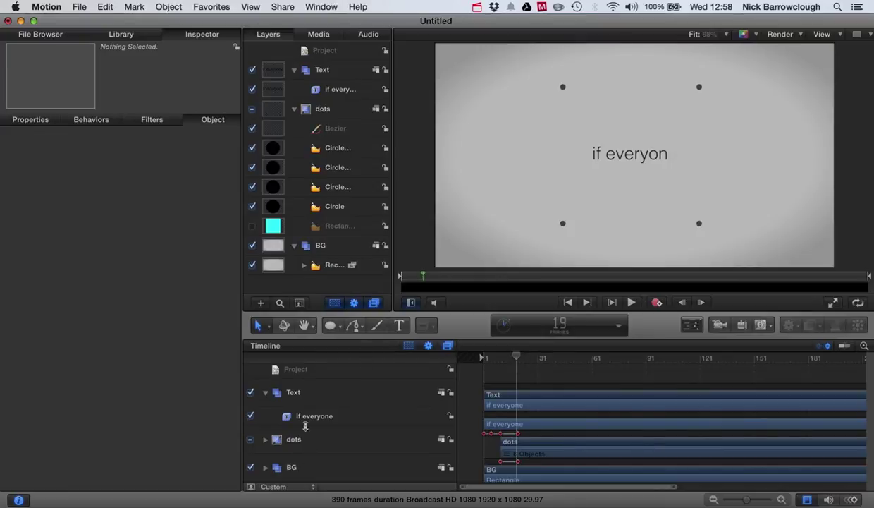
{"action": "left_click", "coordinate": [332, 129]}
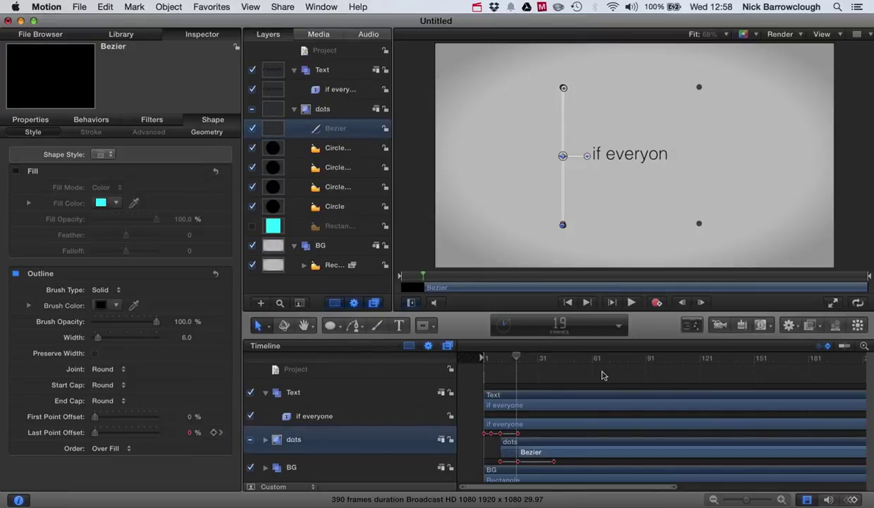
{"action": "left_click", "coordinate": [518, 356]}
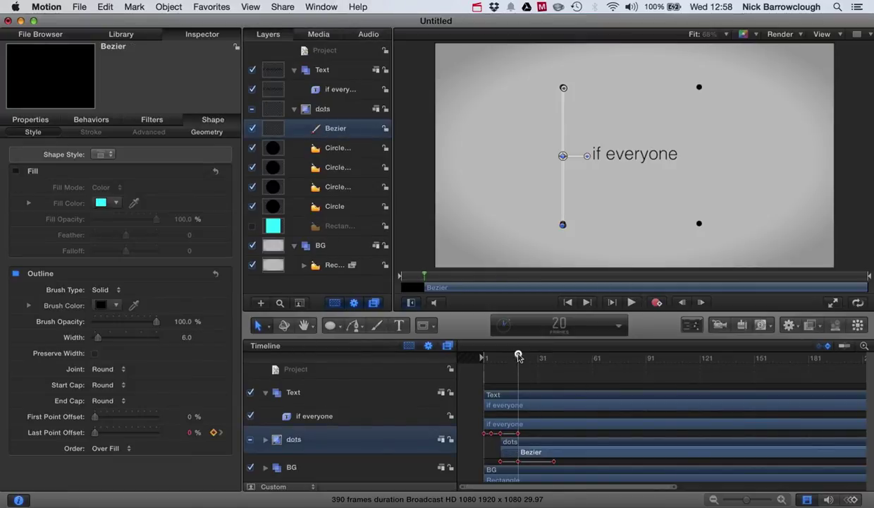
{"action": "left_click", "coordinate": [473, 379]}
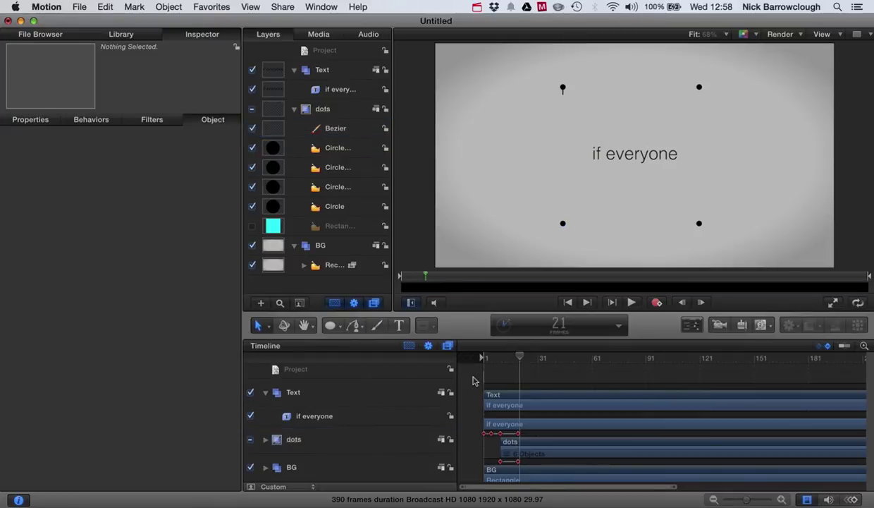
{"action": "left_click_drag", "start_coordinate": [521, 356], "coordinate": [519, 356]}
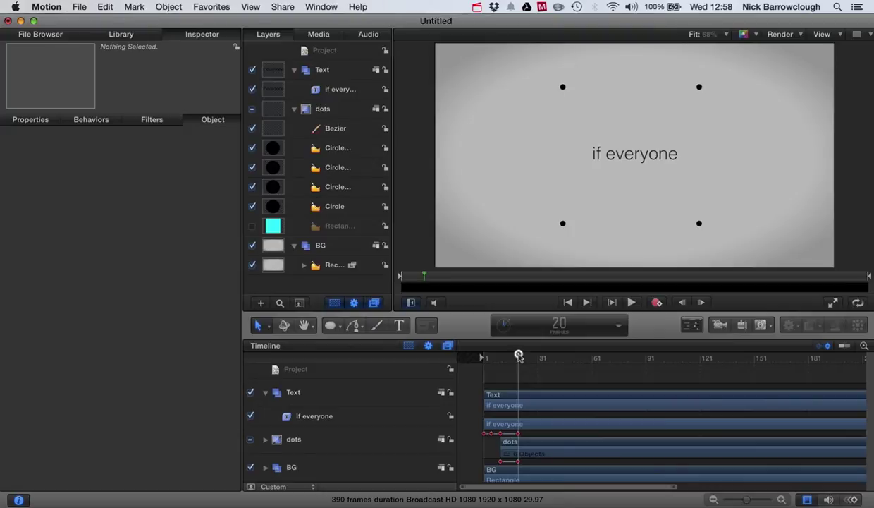
Keyframe the top-left dot's position at frame 20 and advance toward frame 40
{"action": "left_click", "coordinate": [337, 207]}
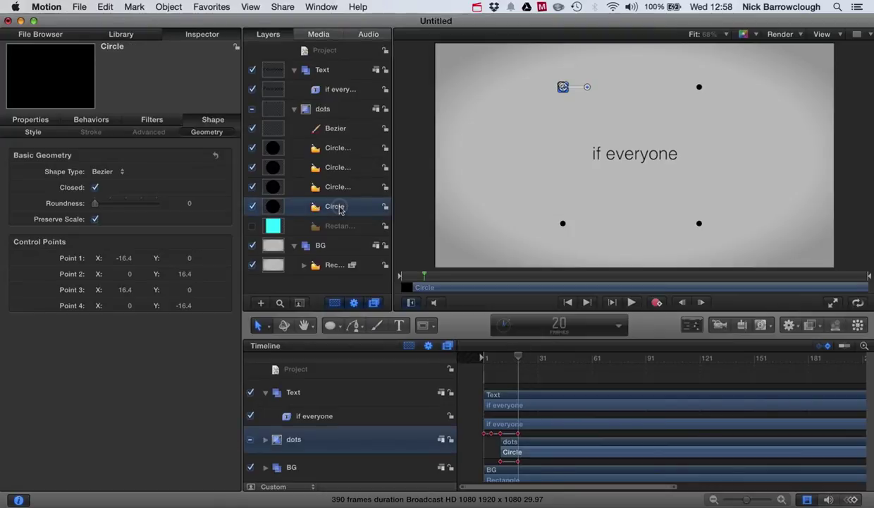
{"action": "left_click", "coordinate": [32, 119]}
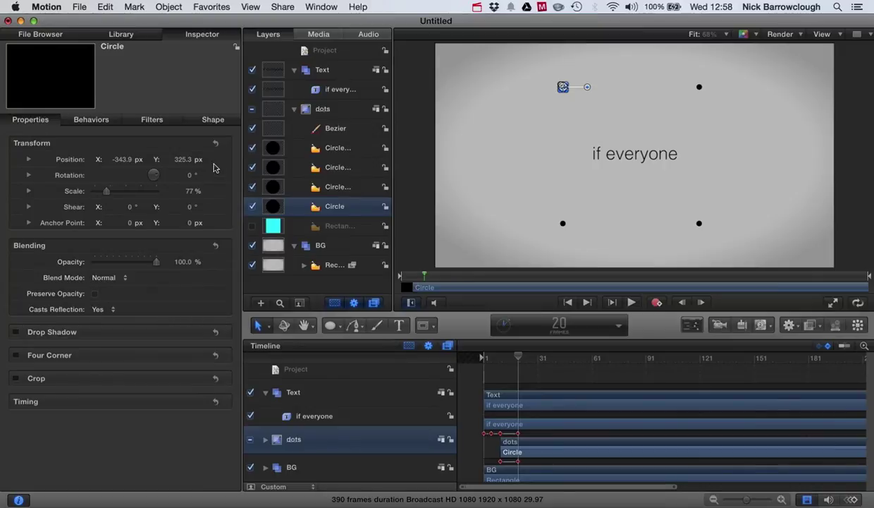
{"action": "left_click", "coordinate": [213, 159]}
{"action": "left_click_drag", "start_coordinate": [521, 357], "coordinate": [554, 356]}
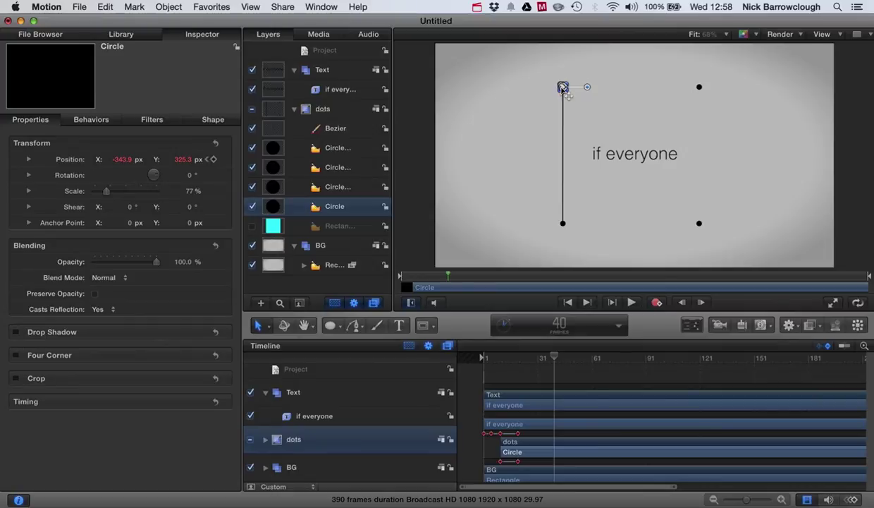
At frame 40, drag the dot down to sit on the bottom-left dot
{"action": "left_click_drag", "start_coordinate": [564, 88], "coordinate": [562, 122]}
{"action": "left_click_drag", "start_coordinate": [562, 86], "coordinate": [564, 228]}
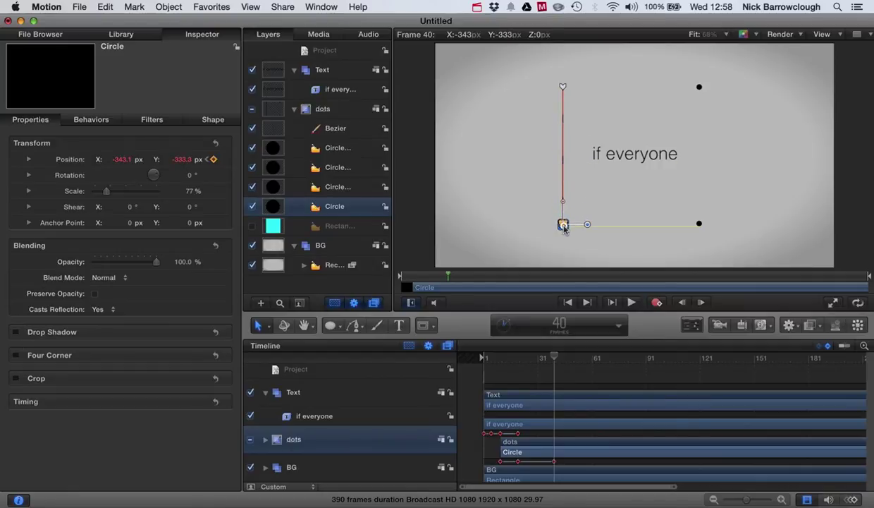
{"action": "left_click_drag", "start_coordinate": [564, 227], "coordinate": [563, 224]}
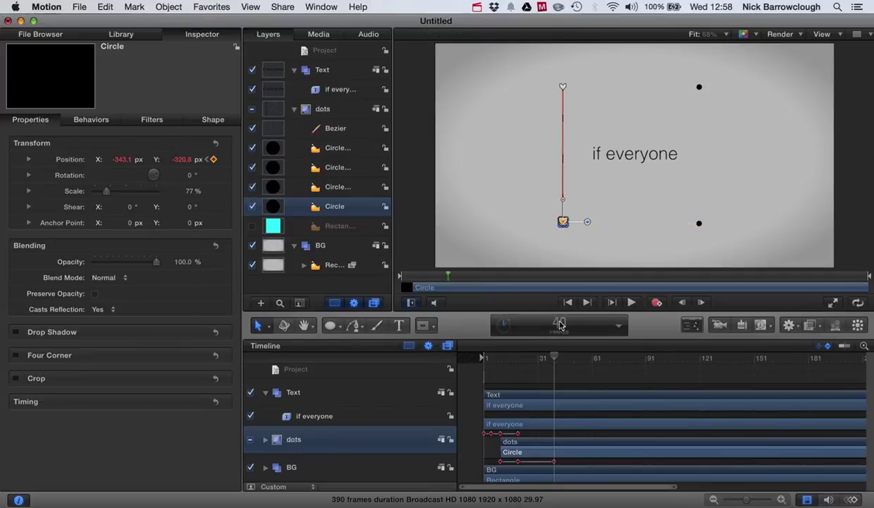
{"action": "left_click", "coordinate": [414, 195]}
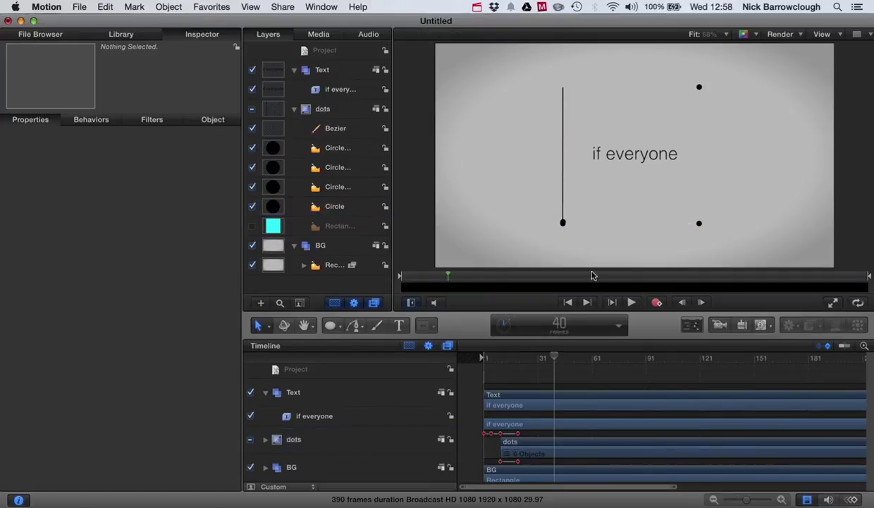
{"action": "left_click", "coordinate": [564, 225]}
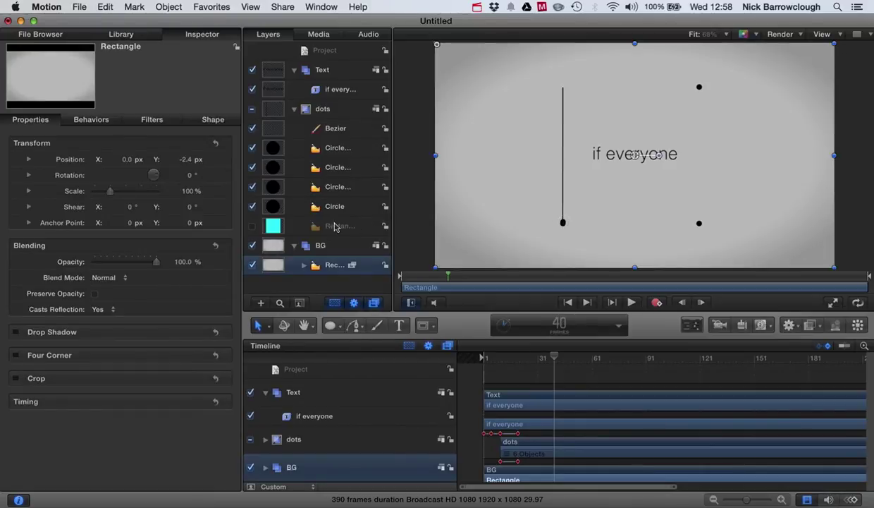
{"action": "left_click", "coordinate": [334, 206]}
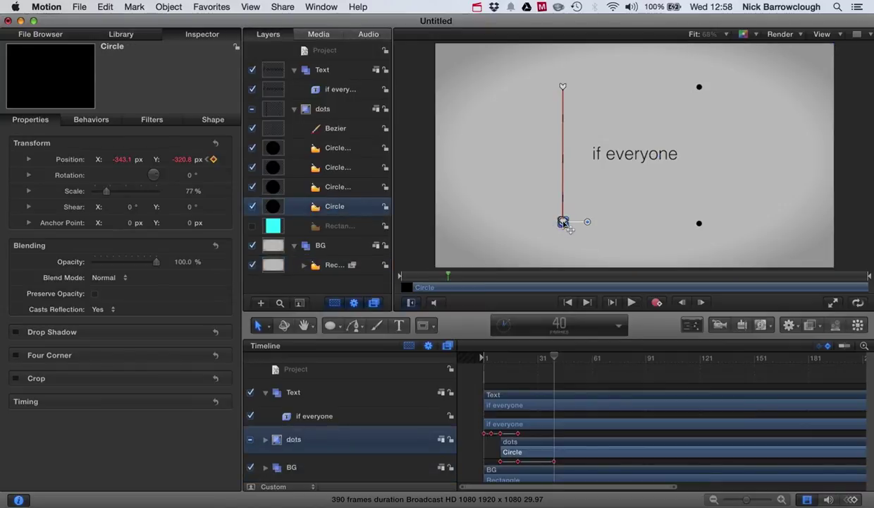
{"action": "left_click_drag", "start_coordinate": [564, 222], "coordinate": [563, 225]}
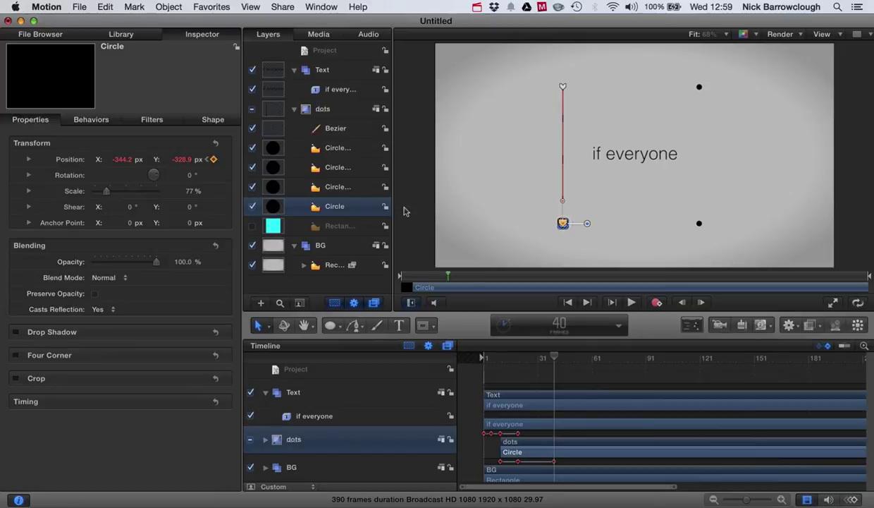
{"action": "left_click", "coordinate": [404, 209]}
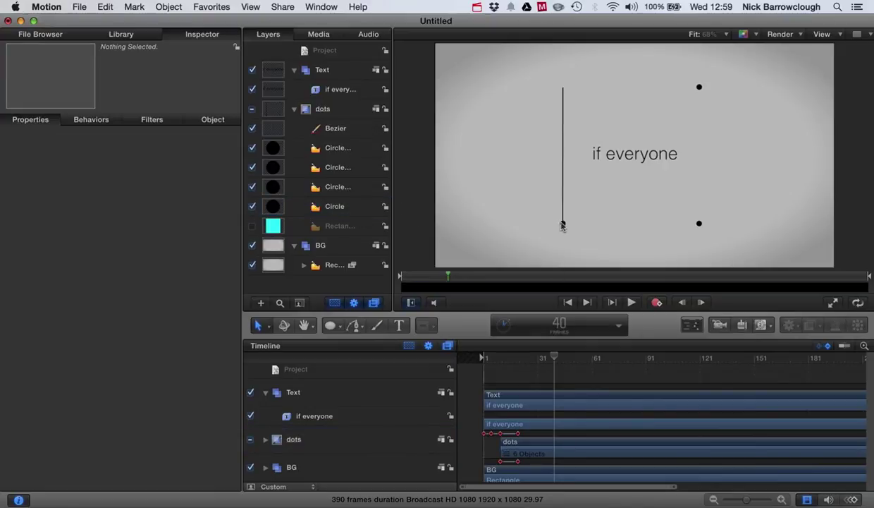
Play back and scrub through the dot sliding down the left side
{"action": "left_click_drag", "start_coordinate": [555, 356], "coordinate": [451, 359]}
{"action": "left_click", "coordinate": [630, 301]}
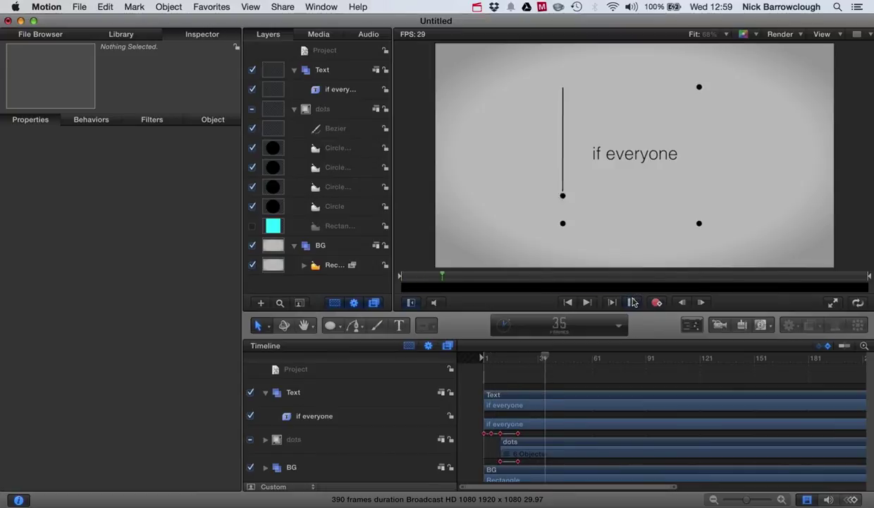
{"action": "left_click", "coordinate": [631, 302]}
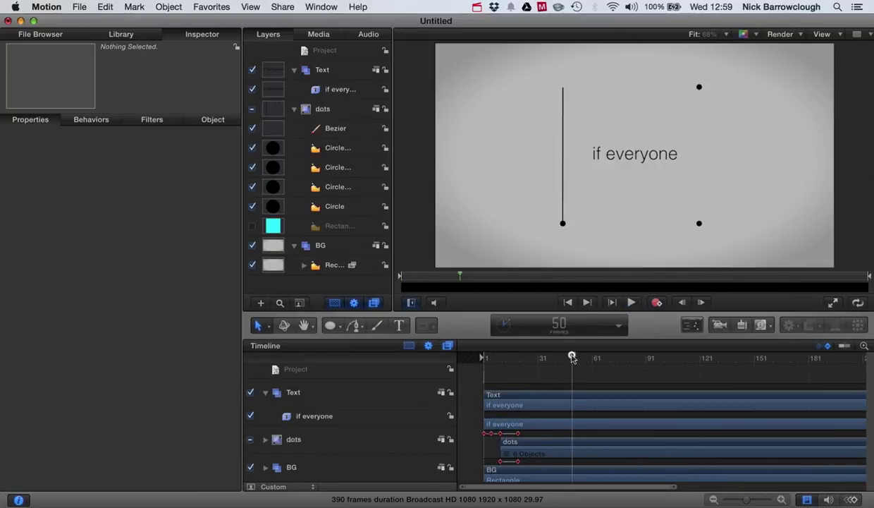
{"action": "left_click_drag", "start_coordinate": [572, 357], "coordinate": [522, 356]}
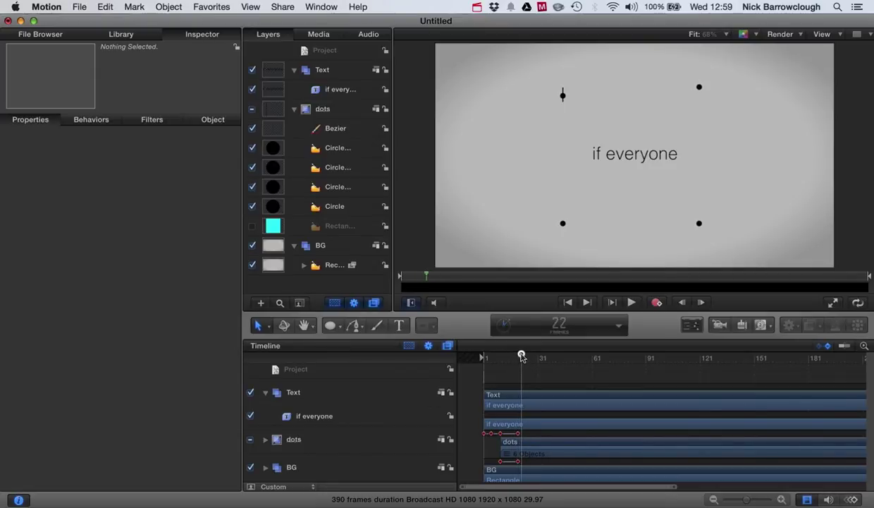
Key the Bezier's Last Point Offset from about 7% to 70% between frames 22 and 34
{"action": "left_click", "coordinate": [335, 129]}
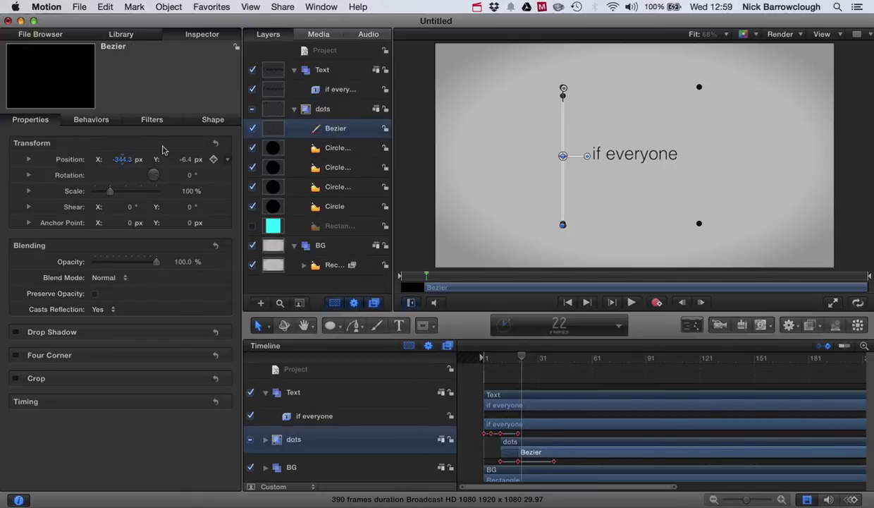
{"action": "left_click", "coordinate": [212, 120]}
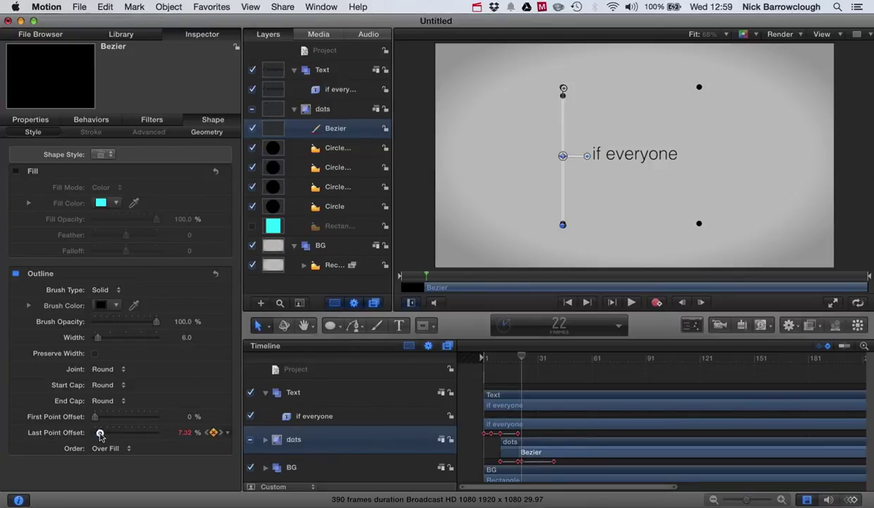
{"action": "left_click_drag", "start_coordinate": [523, 357], "coordinate": [529, 356]}
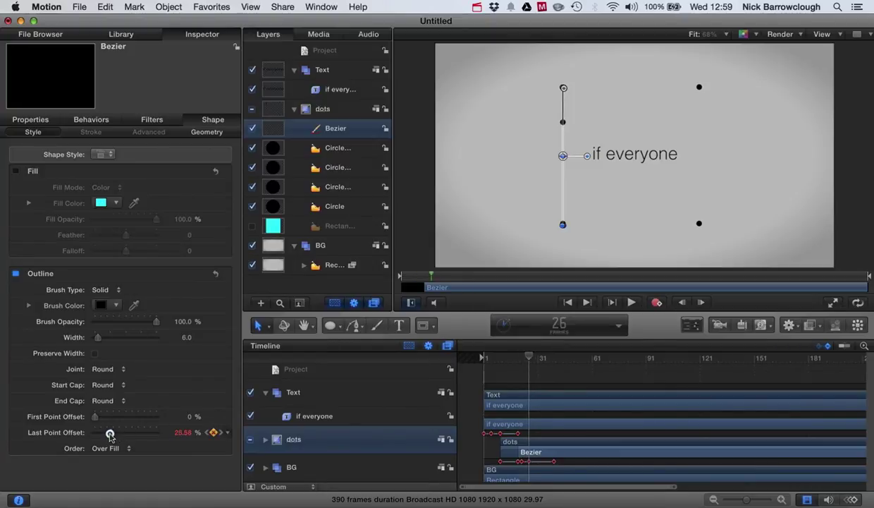
{"action": "left_click_drag", "start_coordinate": [531, 357], "coordinate": [541, 356]}
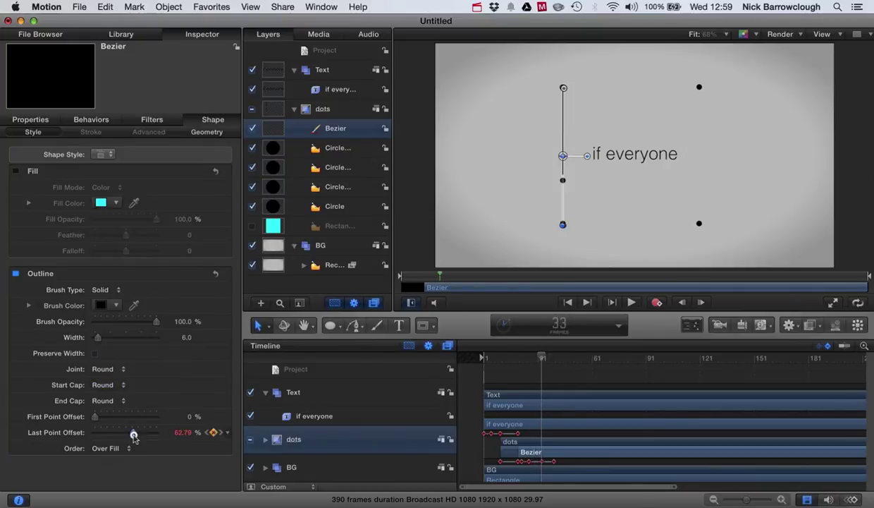
{"action": "left_click_drag", "start_coordinate": [134, 435], "coordinate": [136, 438]}
{"action": "left_click_drag", "start_coordinate": [541, 358], "coordinate": [554, 358]}
{"action": "key", "text": "super+shift+a"}
{"action": "left_click_drag", "start_coordinate": [554, 357], "coordinate": [547, 358]}
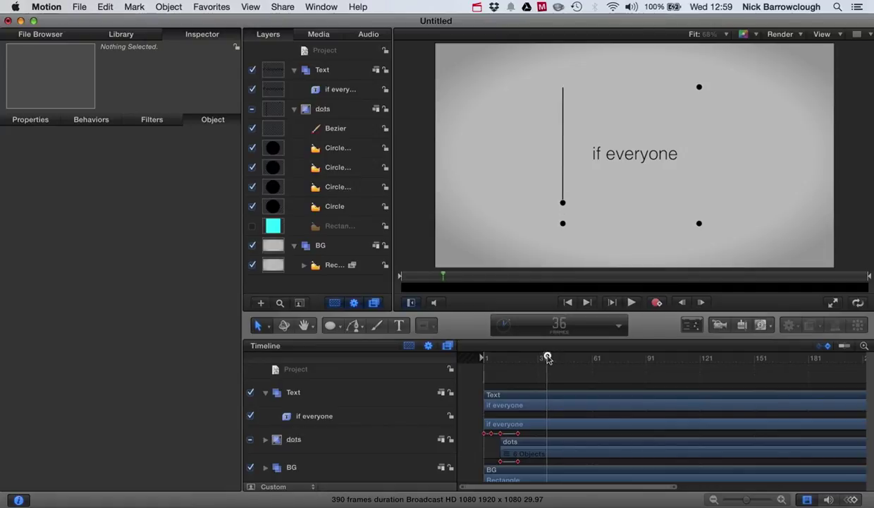
Keyframe the Circle's opacity from 100% at frame 36 to 0% at frame 40
{"action": "left_click", "coordinate": [273, 204]}
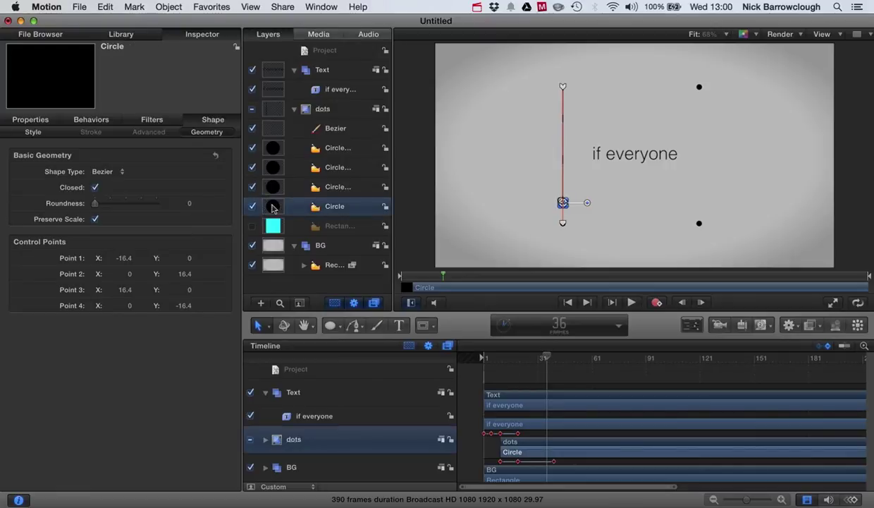
{"action": "left_click", "coordinate": [27, 120]}
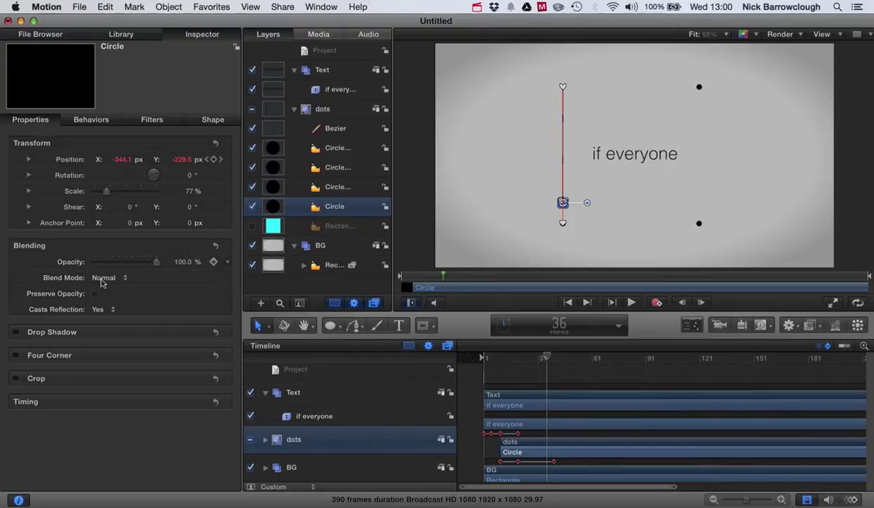
{"action": "left_click", "coordinate": [215, 262]}
{"action": "key", "text": "Right"}
{"action": "key", "text": "Right"}
{"action": "key", "text": "Right"}
{"action": "key", "text": "Right"}
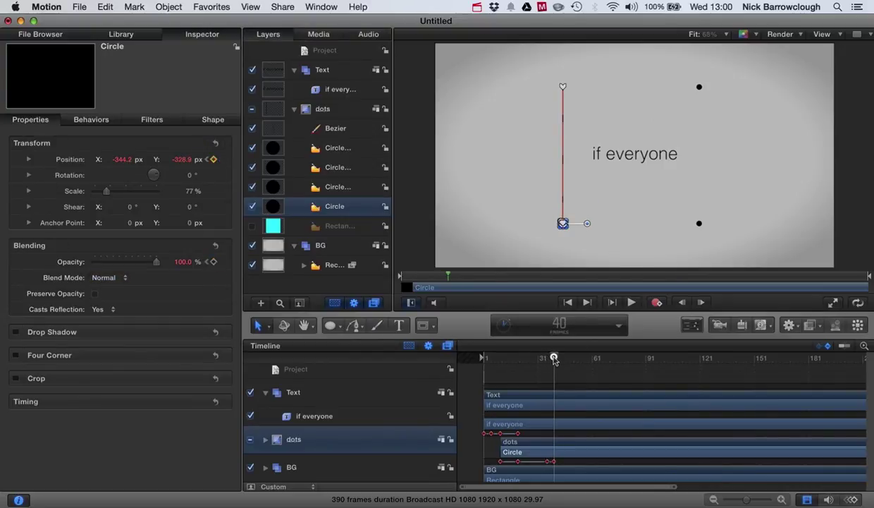
{"action": "left_click_drag", "start_coordinate": [156, 261], "coordinate": [46, 263]}
{"action": "key", "text": "super+shift+a"}
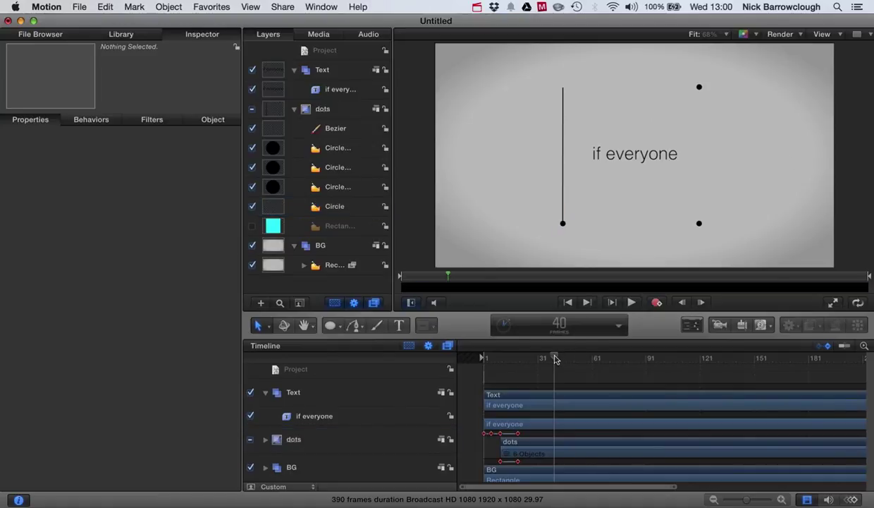
Play back and scrub through the dot fading out at the line's bottom
{"action": "left_click_drag", "start_coordinate": [555, 358], "coordinate": [484, 358]}
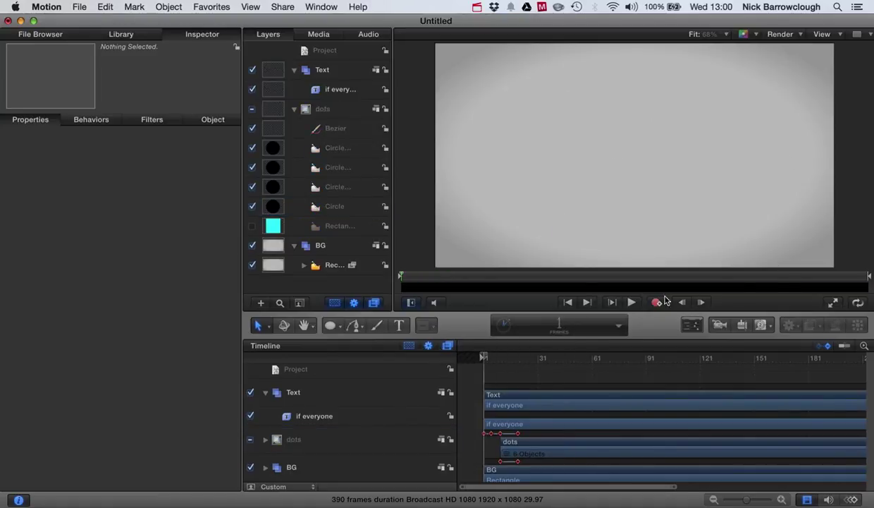
{"action": "left_click", "coordinate": [632, 303]}
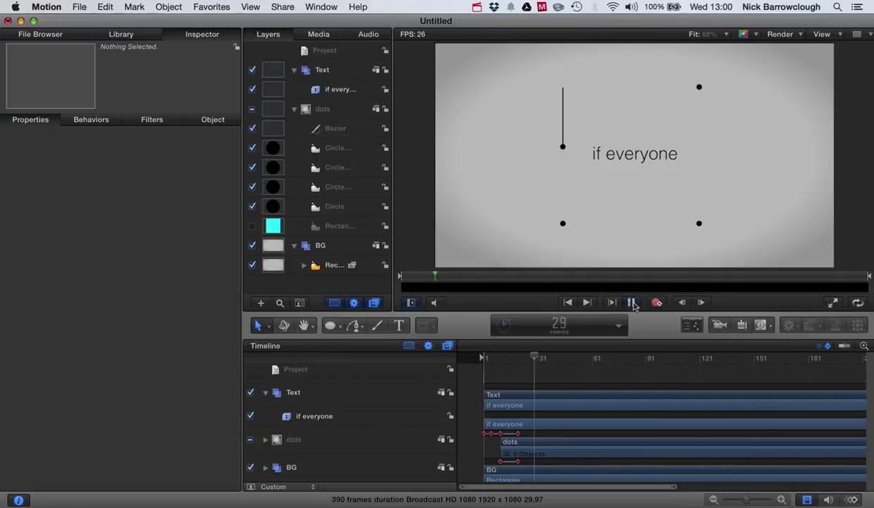
{"action": "left_click", "coordinate": [632, 303]}
{"action": "left_click_drag", "start_coordinate": [600, 360], "coordinate": [554, 363]}
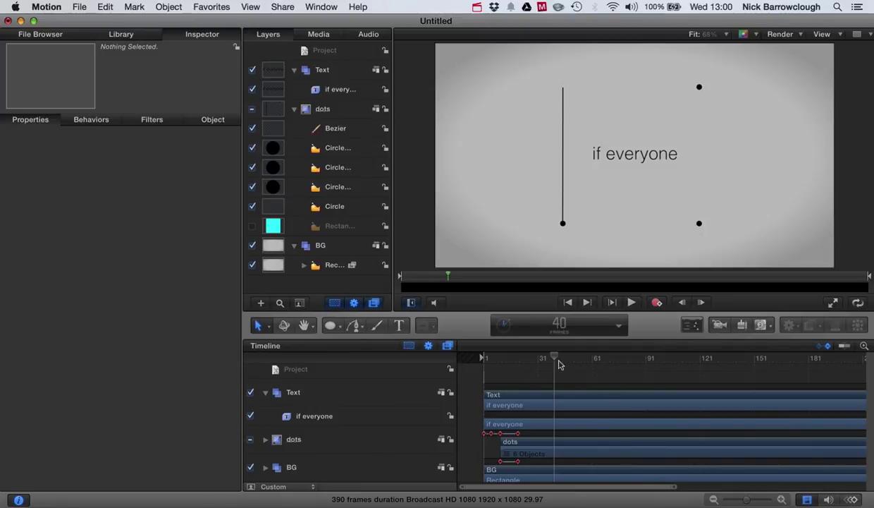
{"action": "left_click_drag", "start_coordinate": [553, 359], "coordinate": [530, 358]}
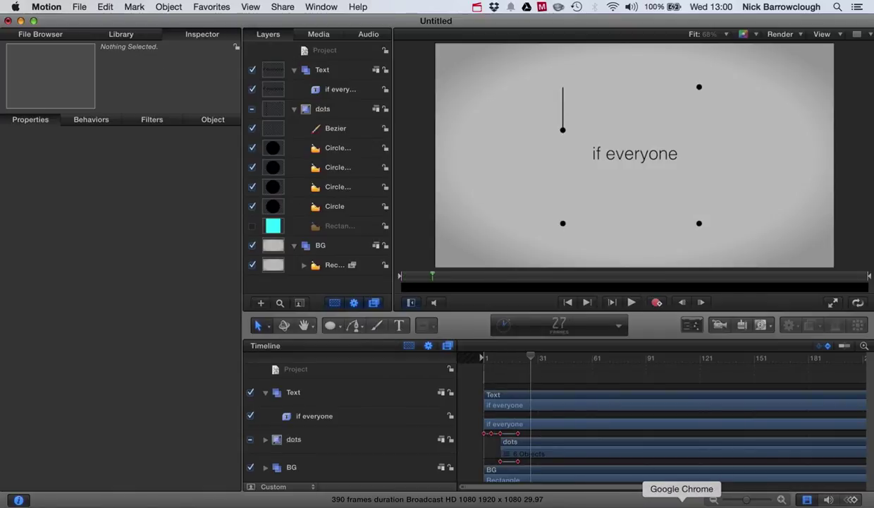
{"action": "left_click", "coordinate": [691, 500]}
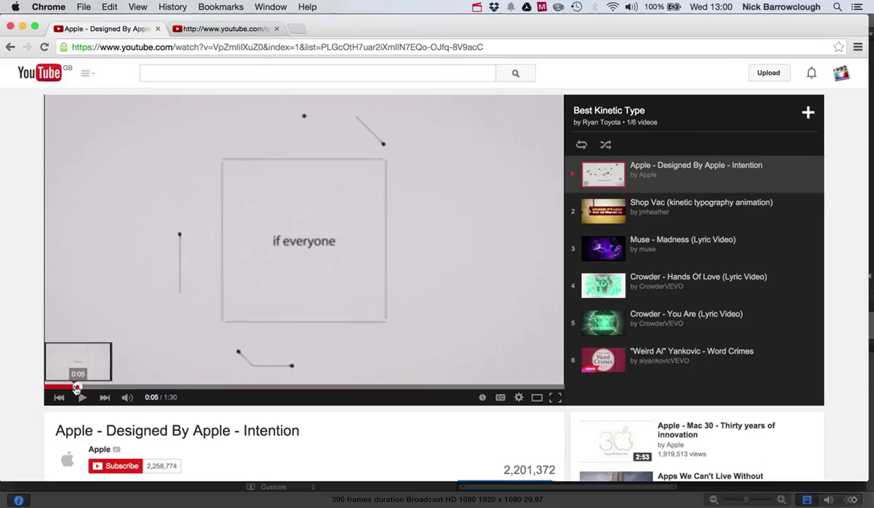
{"action": "left_click_drag", "start_coordinate": [77, 387], "coordinate": [49, 387]}
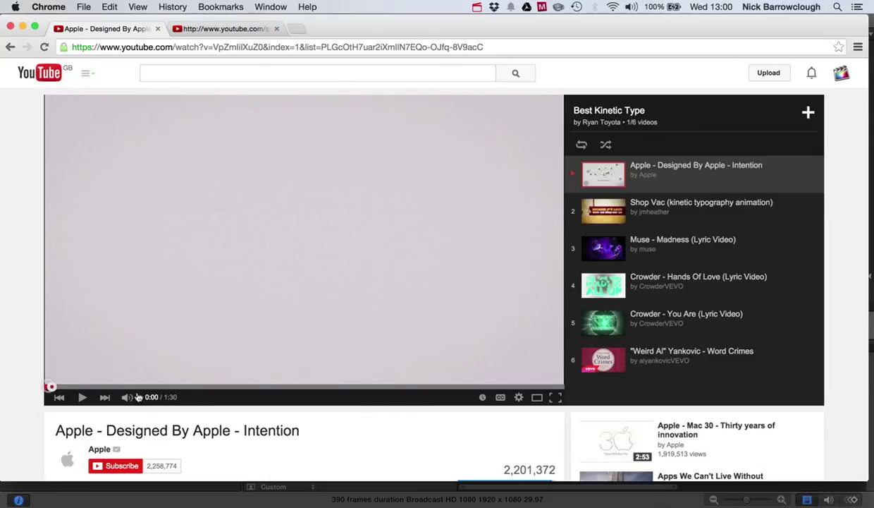
{"action": "left_click", "coordinate": [82, 397]}
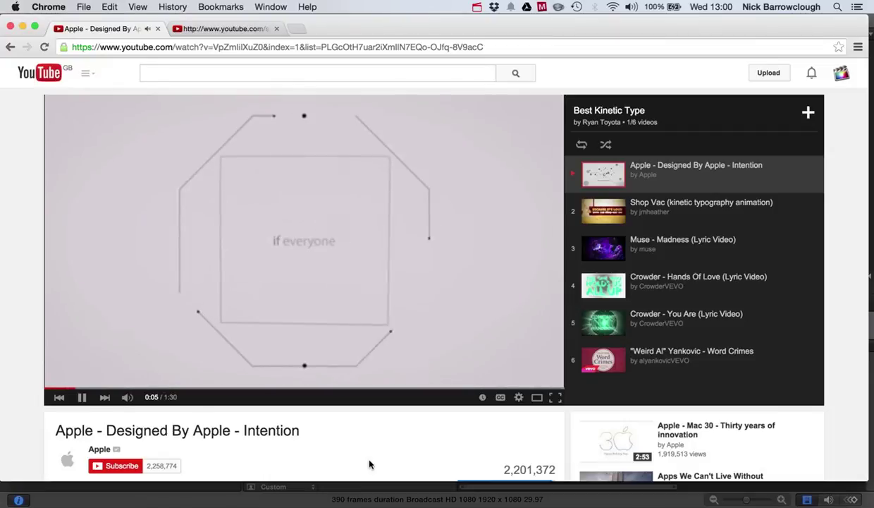
{"action": "left_click", "coordinate": [83, 397]}
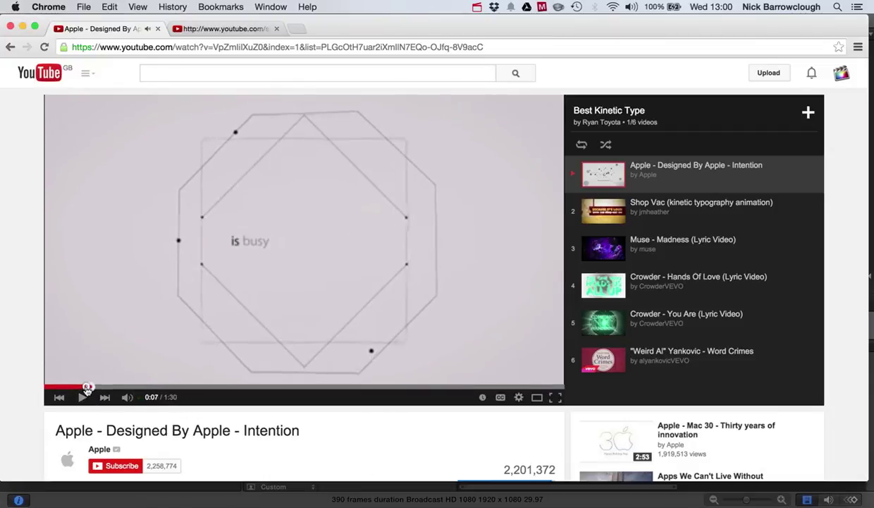
{"action": "left_click_drag", "start_coordinate": [79, 386], "coordinate": [63, 386]}
{"action": "left_click", "coordinate": [83, 397]}
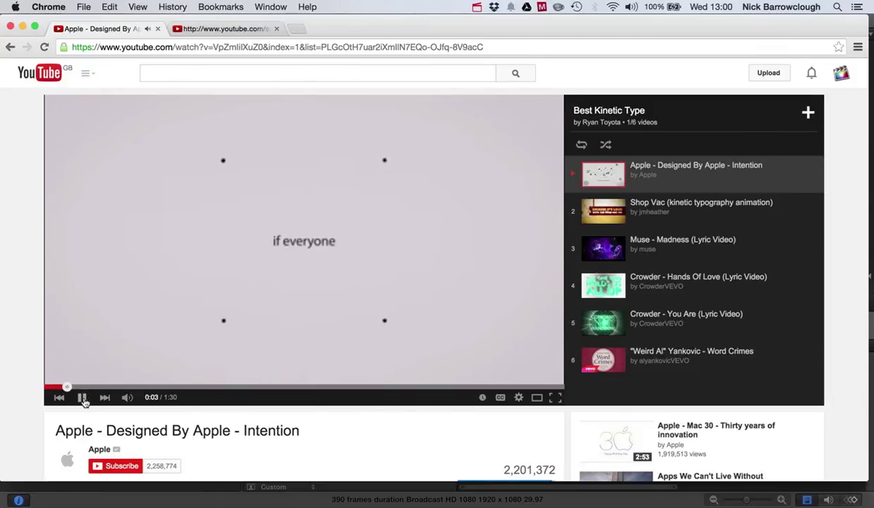
{"action": "left_click", "coordinate": [83, 397]}
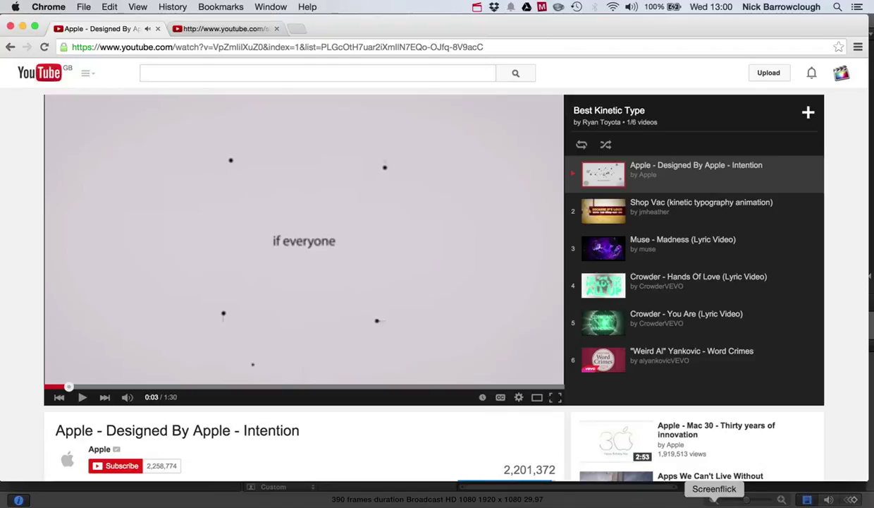
{"action": "left_click", "coordinate": [644, 500]}
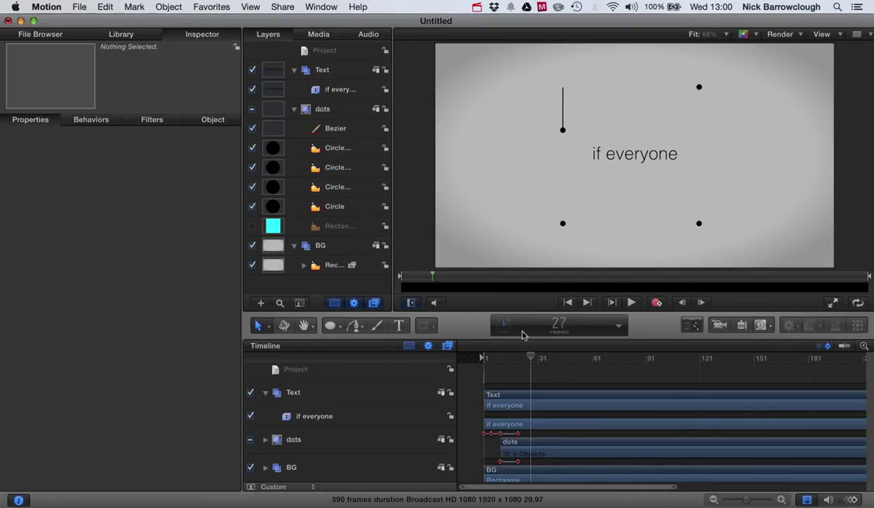
{"action": "left_click_drag", "start_coordinate": [533, 358], "coordinate": [509, 352]}
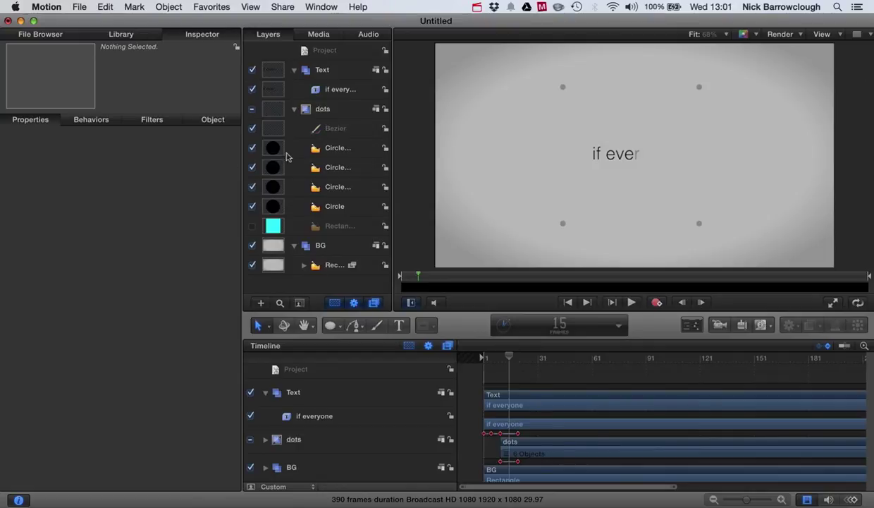
{"action": "left_click", "coordinate": [289, 210]}
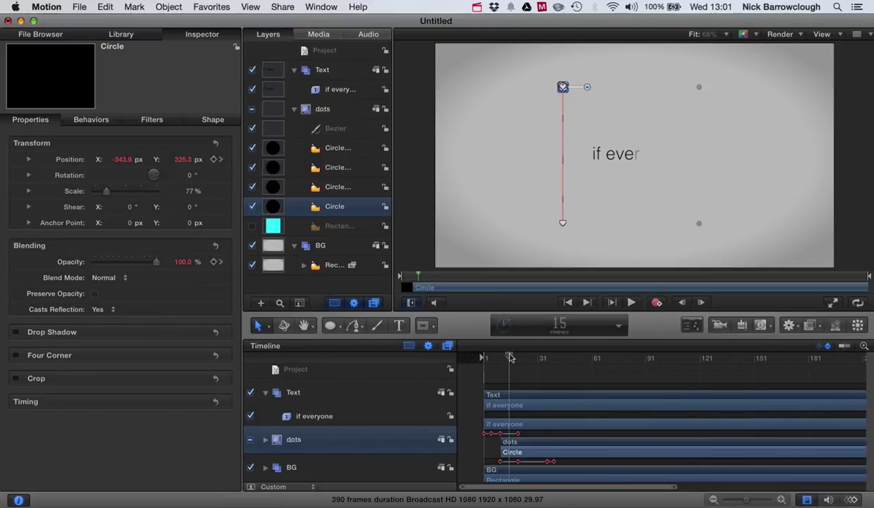
{"action": "left_click_drag", "start_coordinate": [509, 356], "coordinate": [501, 356]}
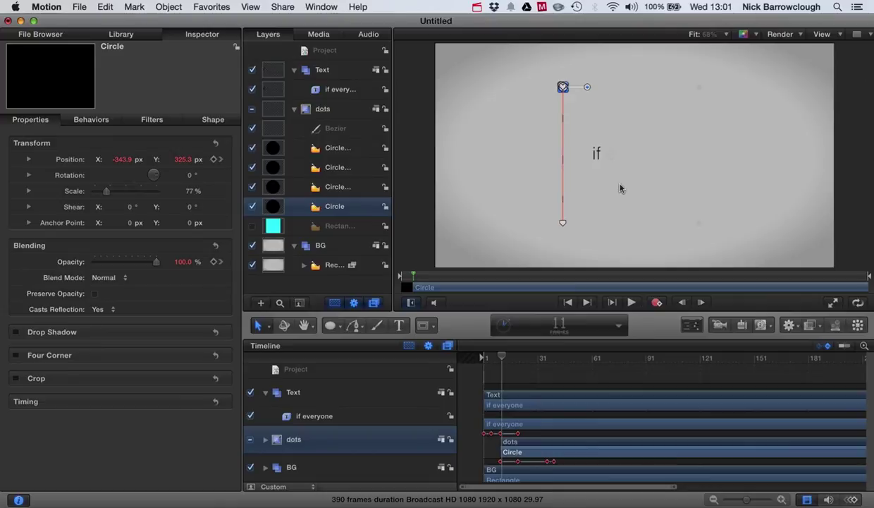
{"action": "left_click", "coordinate": [628, 257]}
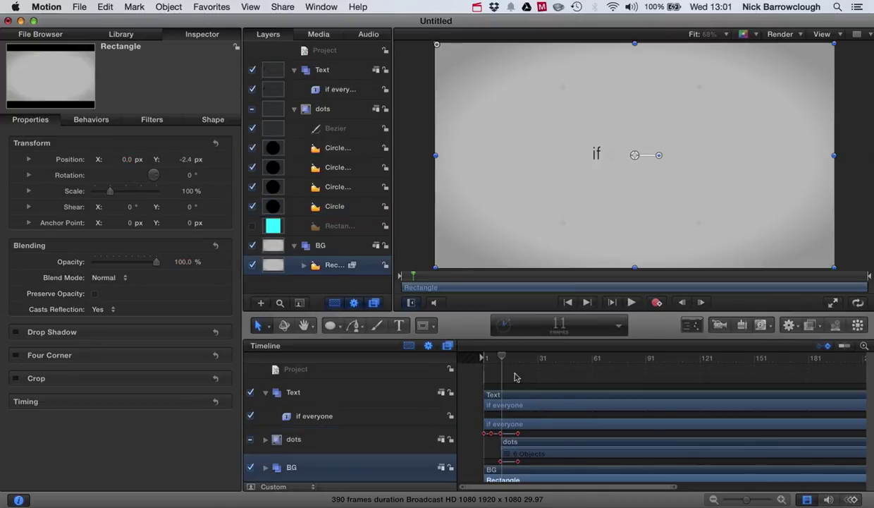
{"action": "left_click_drag", "start_coordinate": [501, 356], "coordinate": [476, 353]}
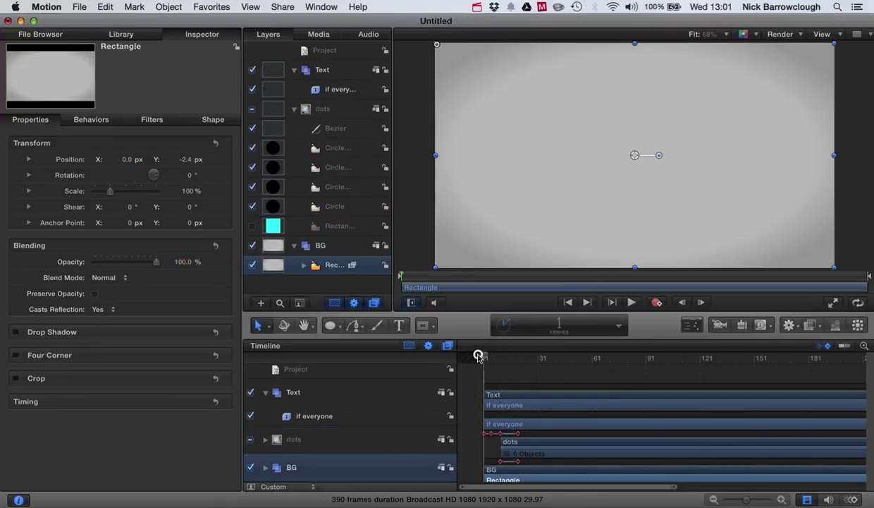
{"action": "left_click", "coordinate": [635, 302]}
{"action": "left_click", "coordinate": [632, 302]}
{"action": "left_click", "coordinate": [576, 358]}
{"action": "left_click_drag", "start_coordinate": [577, 361], "coordinate": [518, 367]}
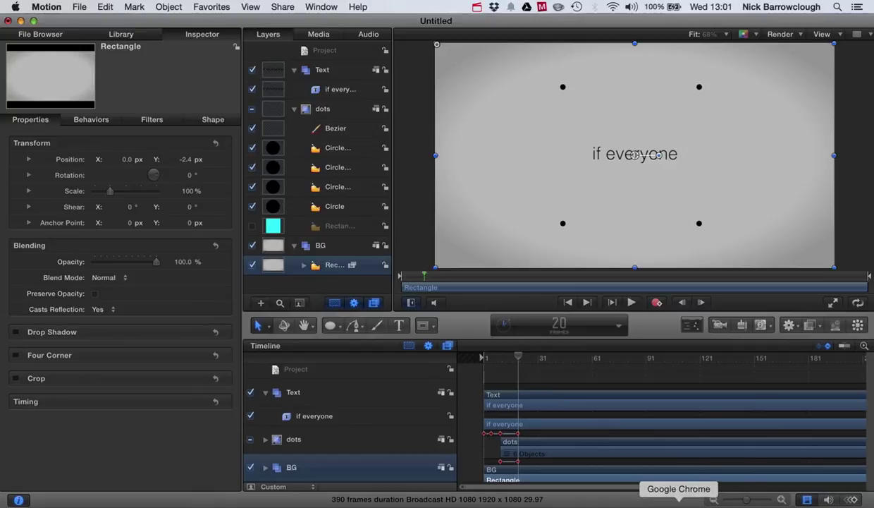
{"action": "left_click", "coordinate": [680, 502]}
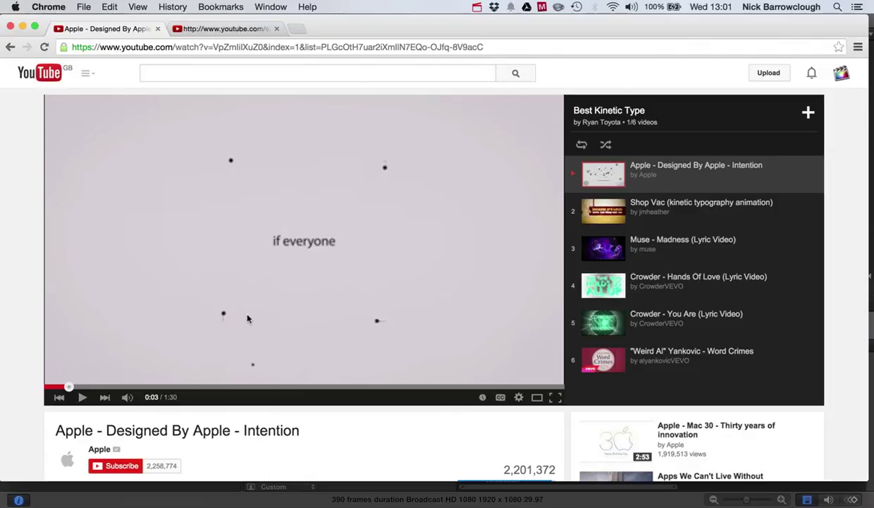
{"action": "left_click_drag", "start_coordinate": [67, 386], "coordinate": [84, 388]}
{"action": "left_click", "coordinate": [85, 397]}
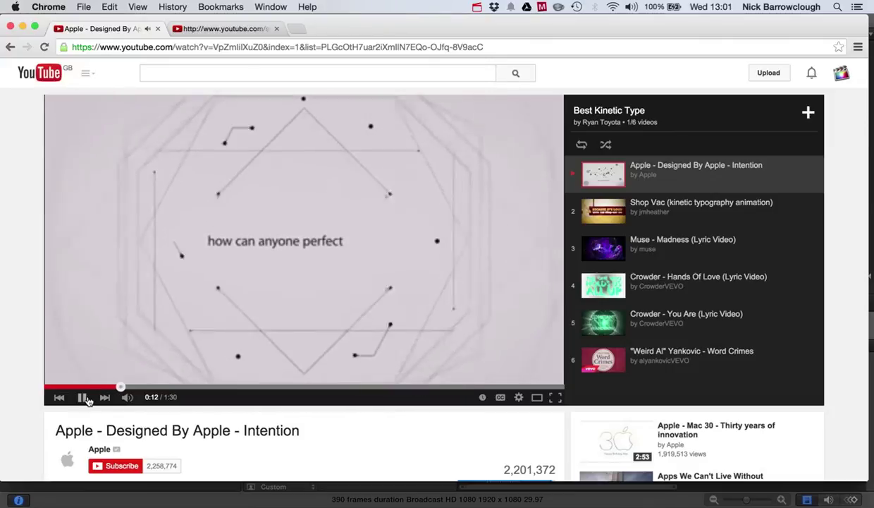
{"action": "left_click", "coordinate": [82, 398]}
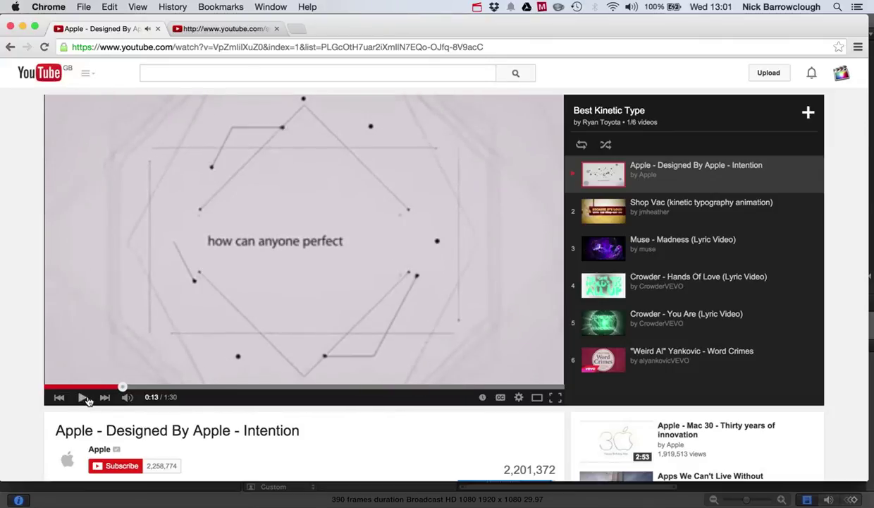
{"action": "left_click", "coordinate": [636, 502]}
{"action": "left_click_drag", "start_coordinate": [504, 356], "coordinate": [472, 360]}
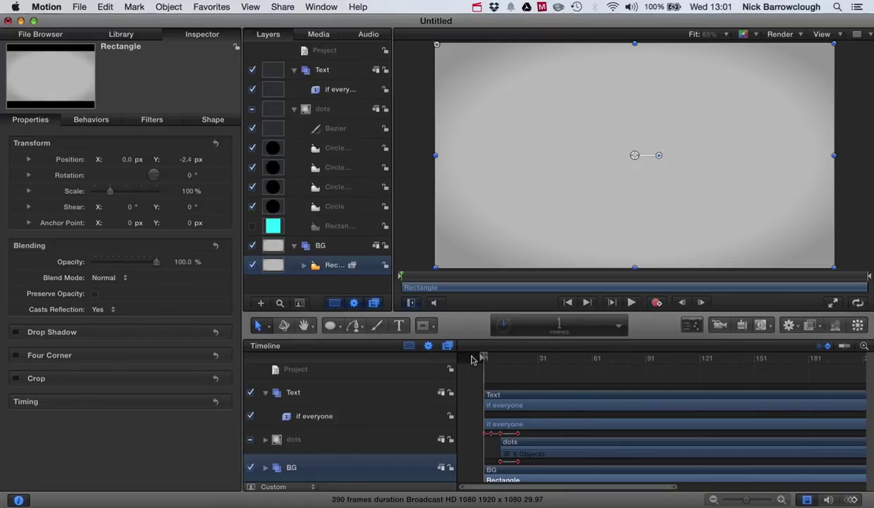
{"action": "left_click_drag", "start_coordinate": [484, 358], "coordinate": [544, 356]}
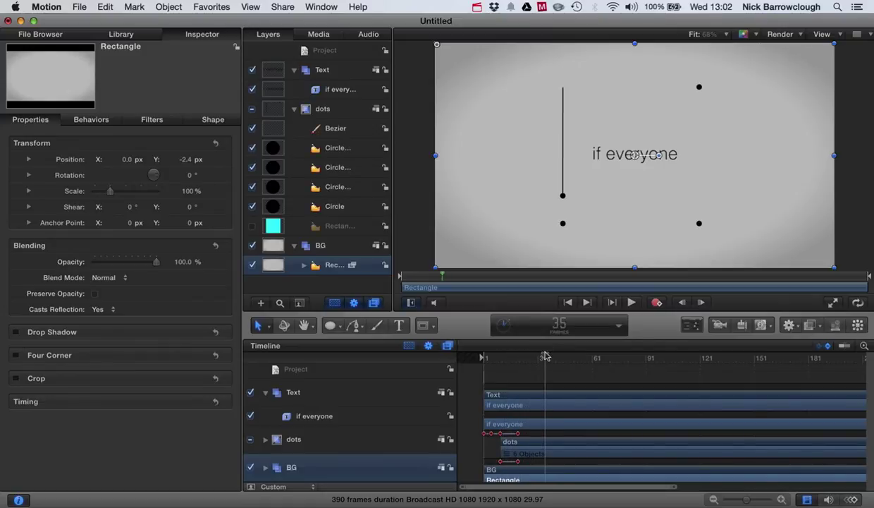